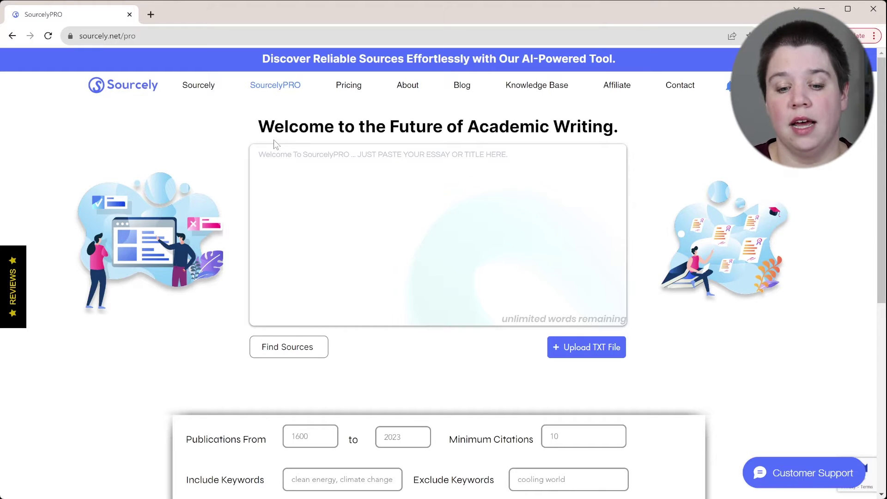
Step: Search sources for the sentence on ion mobility spectrometry as a gas phase separator of isomer species
{"action": "left_click", "coordinate": [307, 165]}
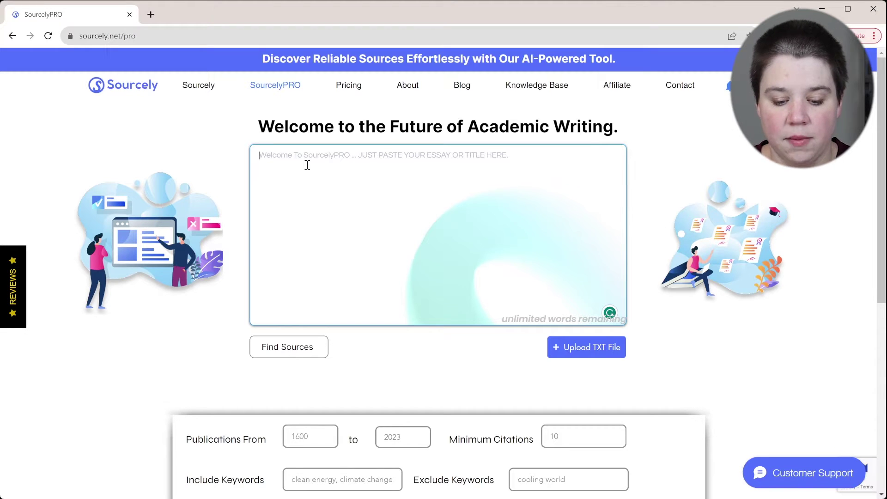
{"action": "type", "text": "lon mobility spectrometry is "}
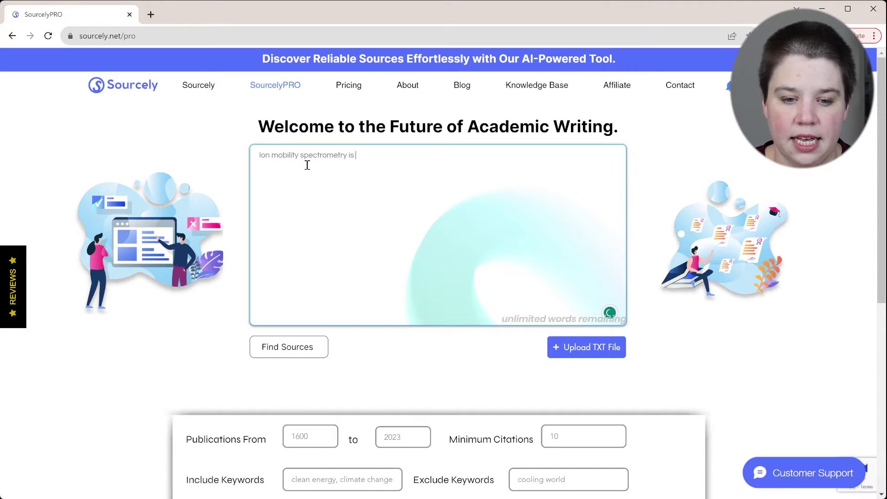
{"action": "type", "text": "a gas phase"}
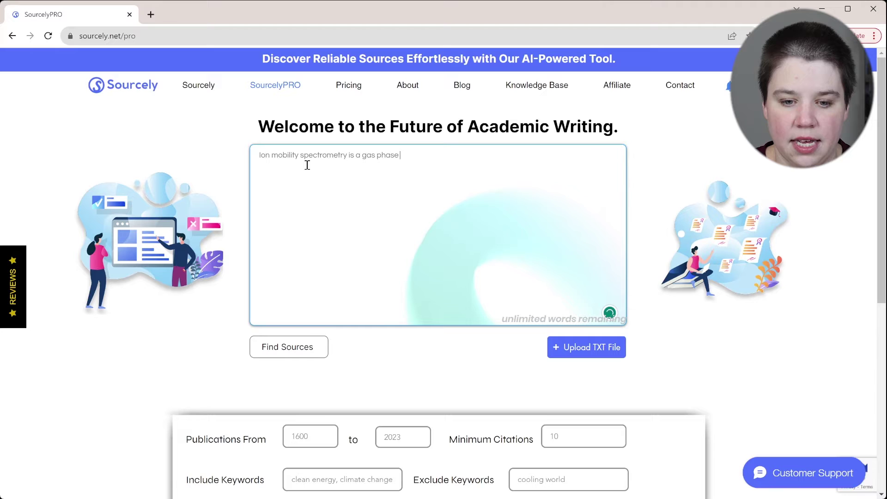
{"action": "type", "text": " ion separator "}
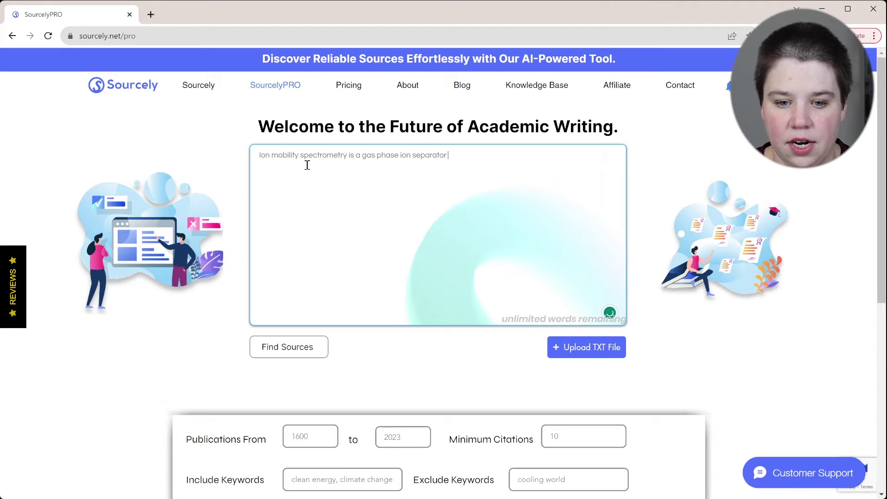
{"action": "type", "text": "that can separate isomer"}
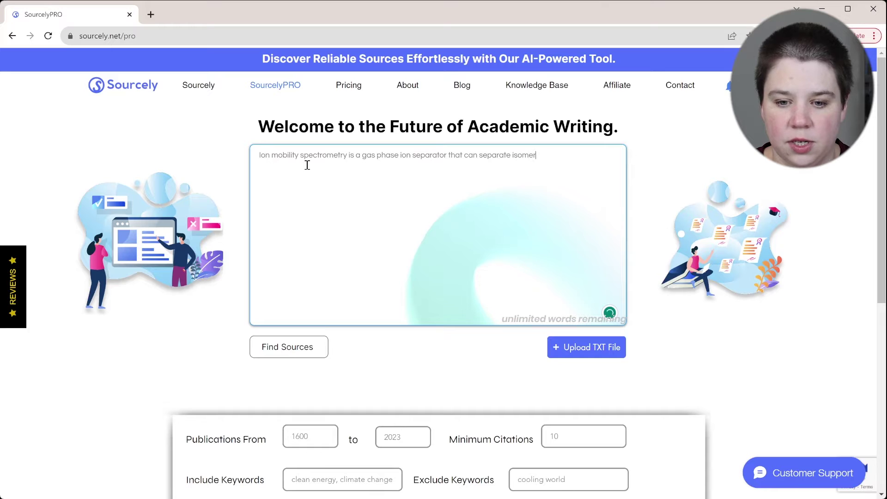
{"action": "type", "text": " species."}
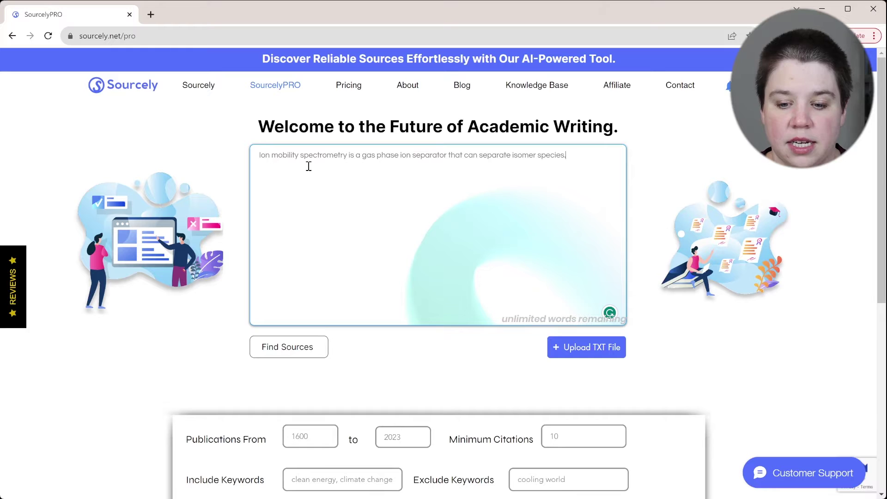
{"action": "left_click", "coordinate": [287, 346]}
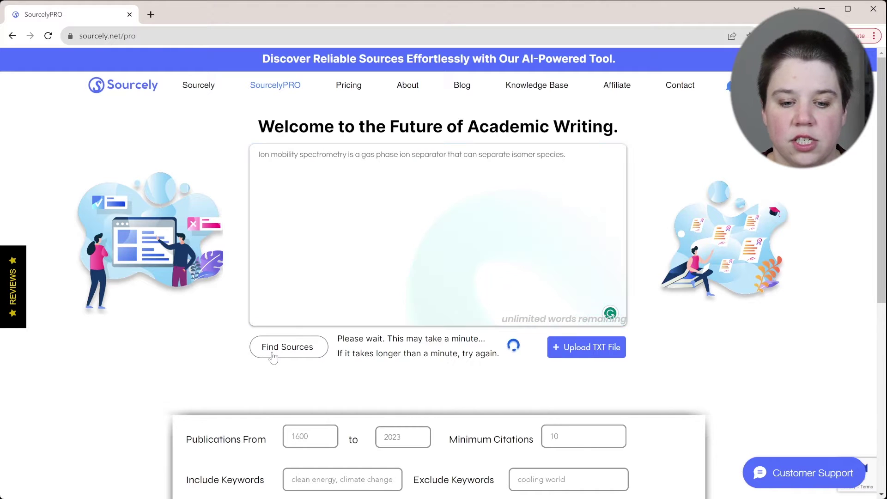
Step: Browse the results led by the 2021 cyclic ion mobility paper, then return to the year filter
{"action": "left_click", "coordinate": [273, 351]}
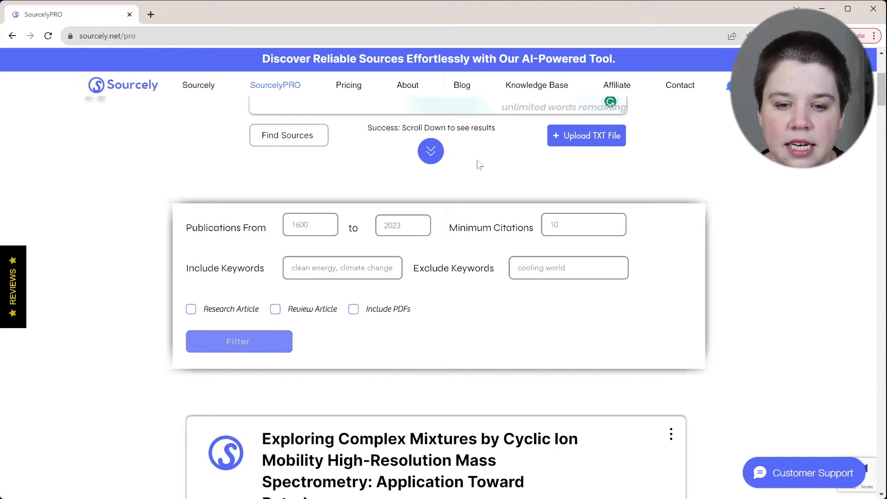
{"action": "scroll", "coordinate": [456, 250], "scroll_direction": "down", "scroll_amount": 1}
{"action": "scroll", "coordinate": [443, 231], "scroll_direction": "down", "scroll_amount": 3}
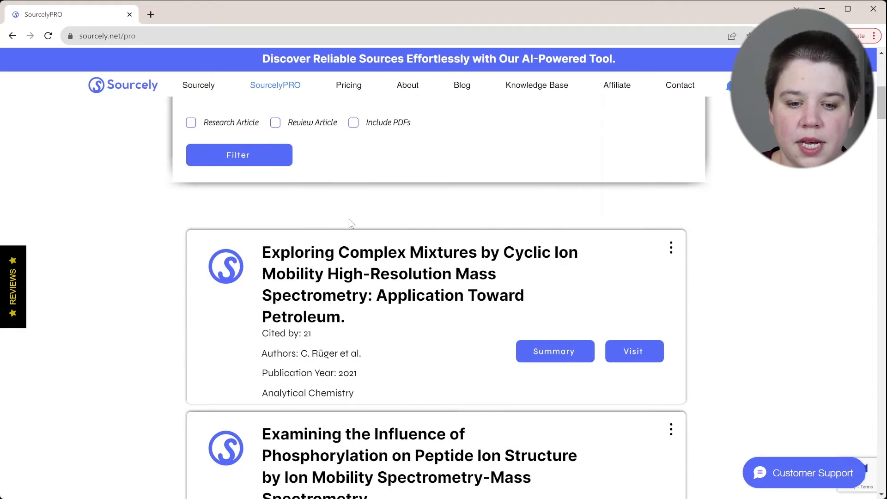
{"action": "scroll", "coordinate": [400, 386], "scroll_direction": "down", "scroll_amount": 4}
{"action": "scroll", "coordinate": [400, 385], "scroll_direction": "down", "scroll_amount": 3}
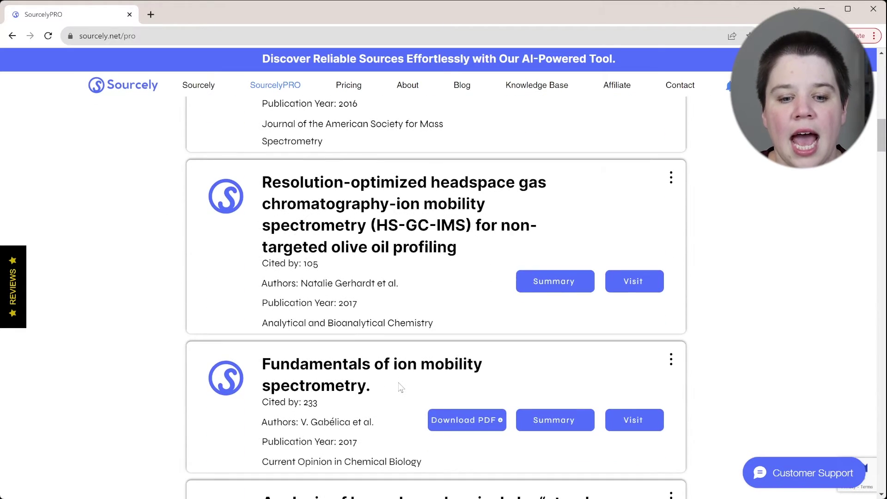
{"action": "scroll", "coordinate": [400, 387], "scroll_direction": "up", "scroll_amount": 10}
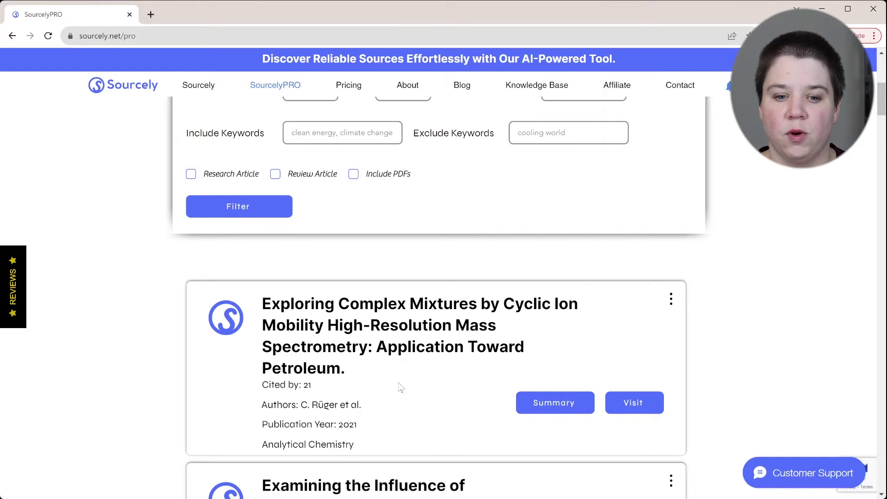
{"action": "scroll", "coordinate": [400, 387], "scroll_direction": "up", "scroll_amount": 3}
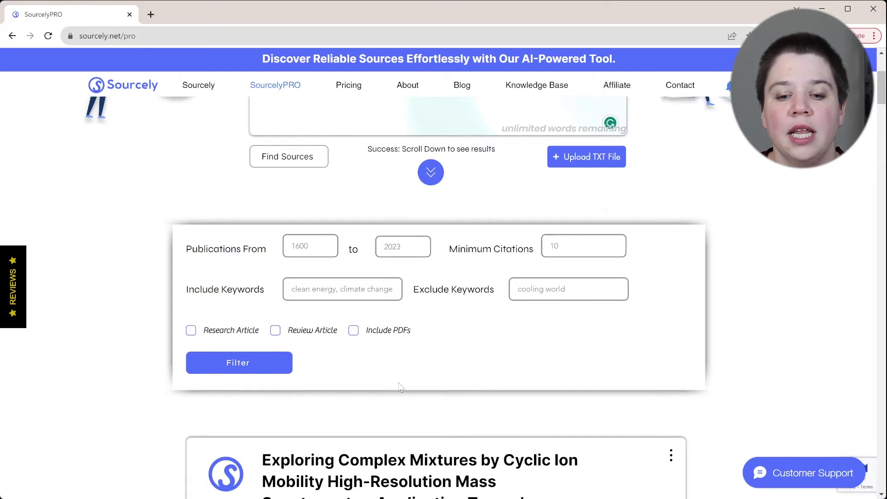
{"action": "left_click", "coordinate": [289, 247]}
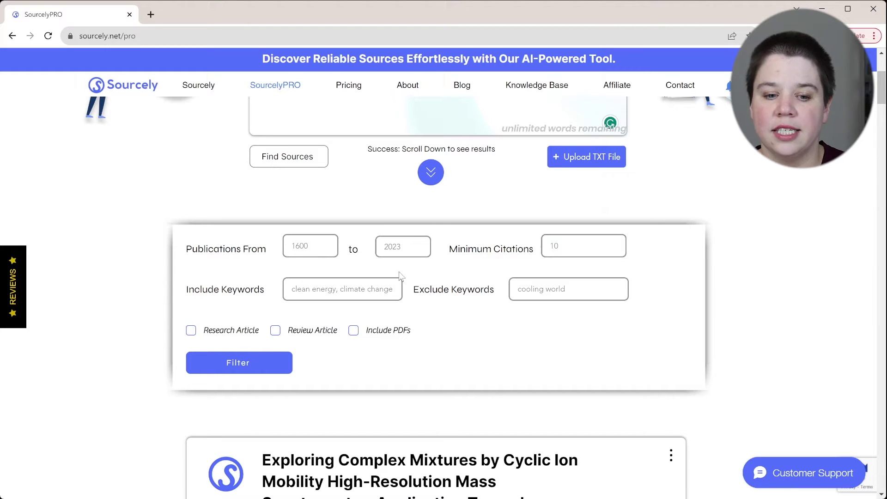
Step: Filter the results to include 'isomer, ion mobility' and exclude 'cyclic'
{"action": "left_click", "coordinate": [301, 291]}
{"action": "type", "text": "isomer, ion "}
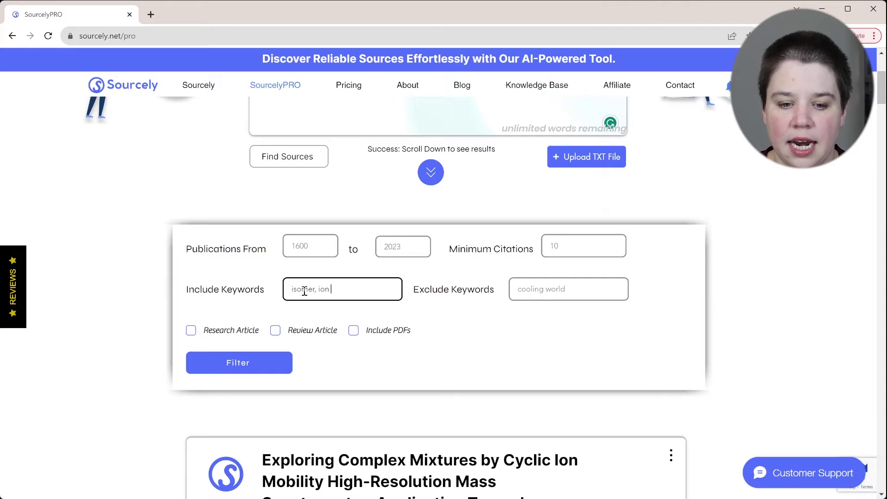
{"action": "type", "text": "mobility"}
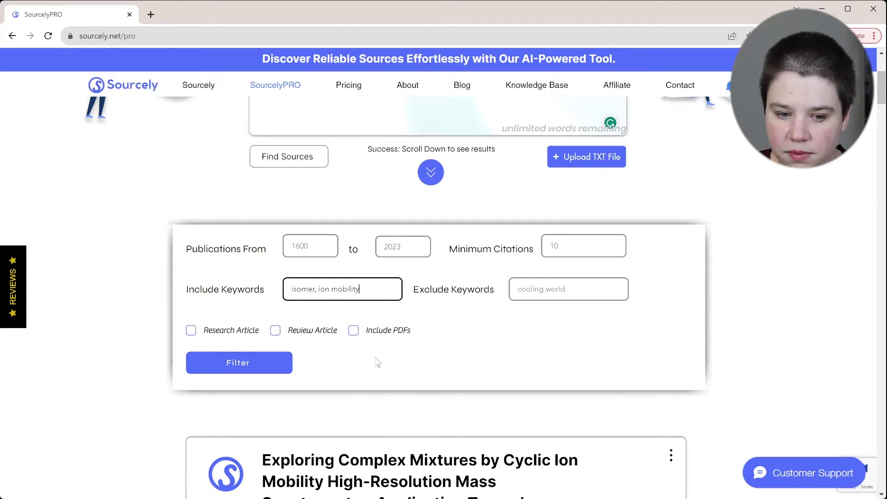
{"action": "left_click", "coordinate": [578, 289]}
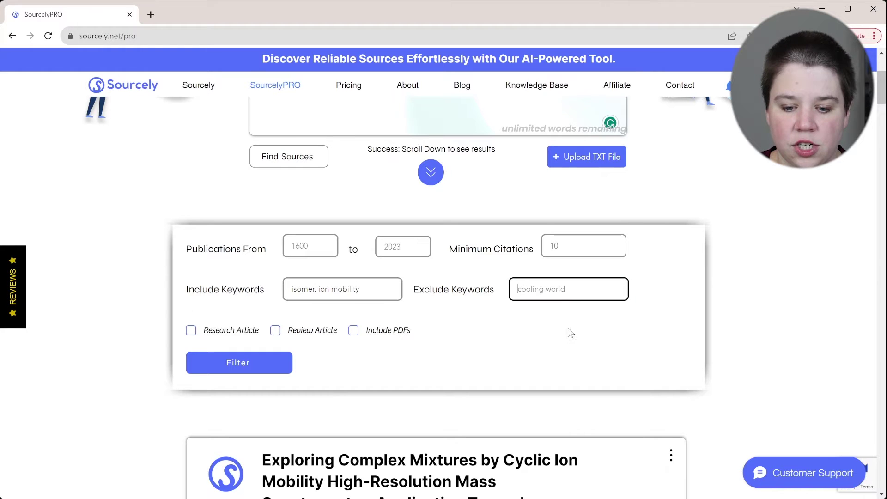
{"action": "scroll", "coordinate": [353, 415], "scroll_direction": "down", "scroll_amount": 3}
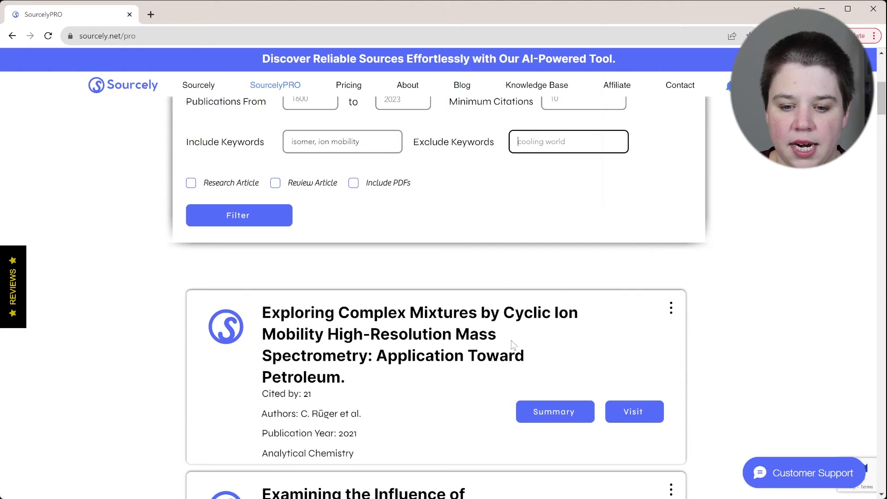
{"action": "type", "text": "cyclic"}
{"action": "scroll", "coordinate": [528, 145], "scroll_direction": "up", "scroll_amount": 3}
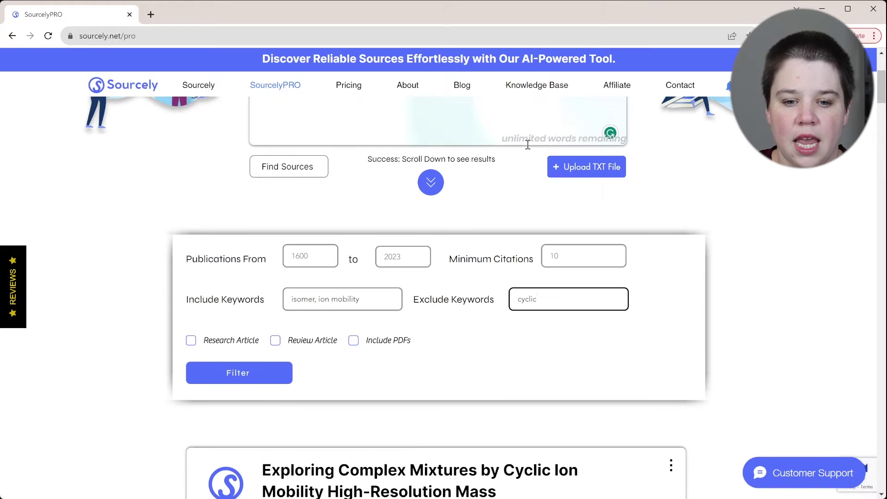
{"action": "left_click", "coordinate": [234, 380]}
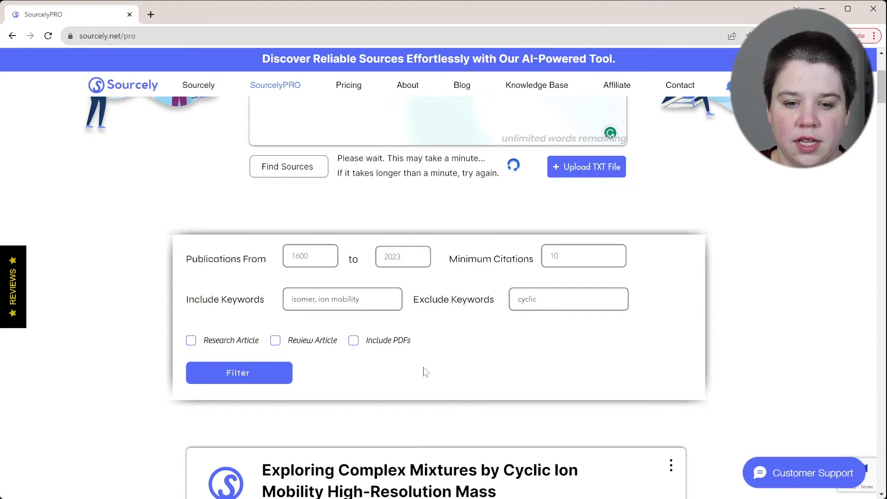
Step: Review the filtered results, then remove the 'cyclic' exclusion and refilter
{"action": "scroll", "coordinate": [425, 361], "scroll_direction": "down", "scroll_amount": 10}
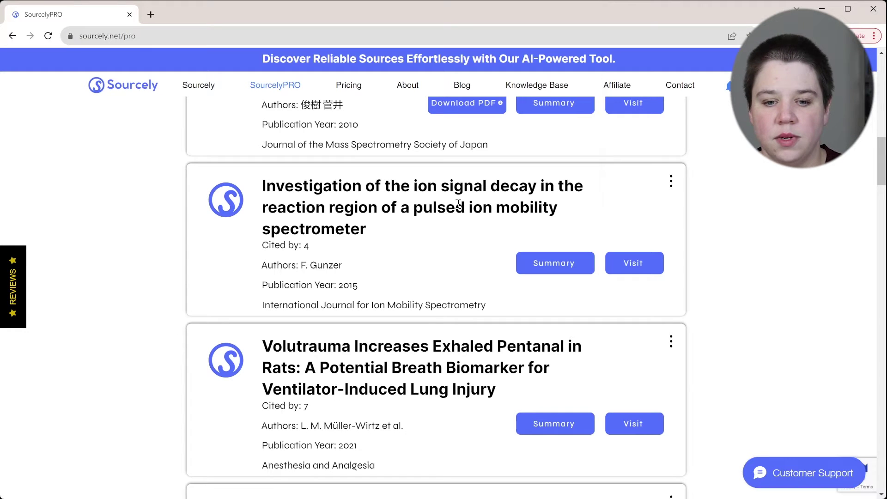
{"action": "scroll", "coordinate": [374, 276], "scroll_direction": "down", "scroll_amount": 2}
{"action": "scroll", "coordinate": [374, 276], "scroll_direction": "down", "scroll_amount": 2}
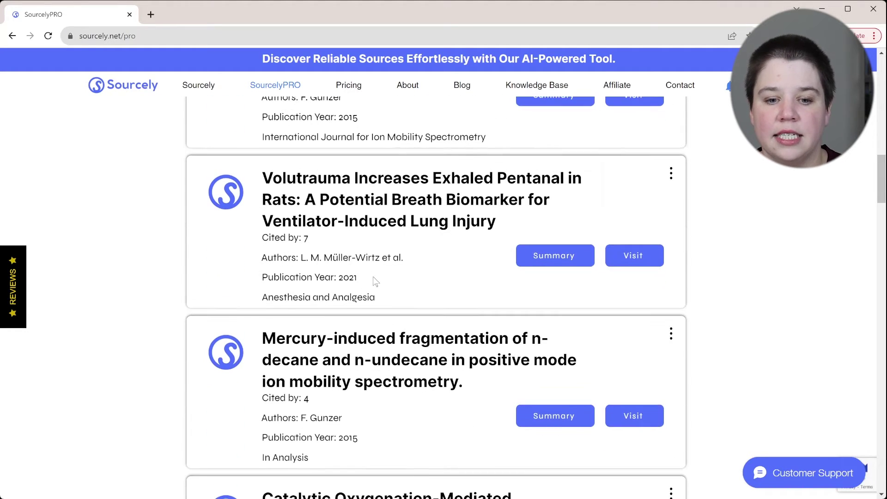
{"action": "scroll", "coordinate": [373, 277], "scroll_direction": "up", "scroll_amount": 10}
{"action": "scroll", "coordinate": [373, 276], "scroll_direction": "up", "scroll_amount": 1}
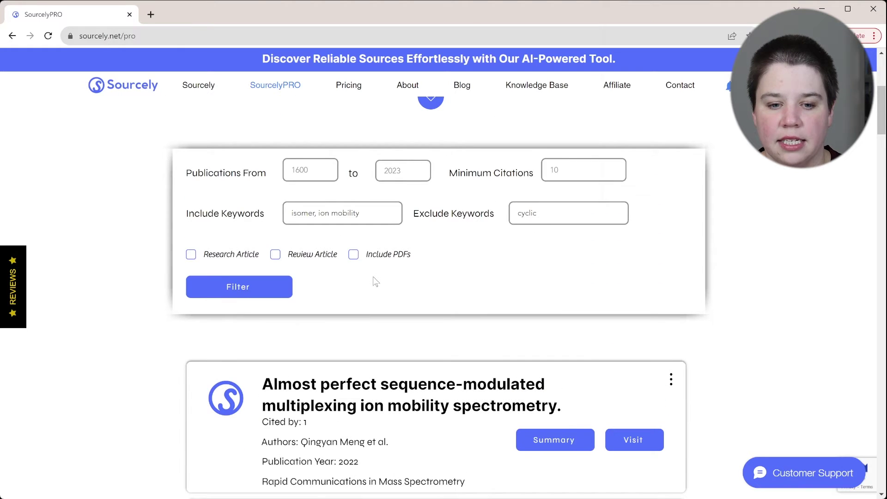
{"action": "scroll", "coordinate": [477, 359], "scroll_direction": "down", "scroll_amount": 2}
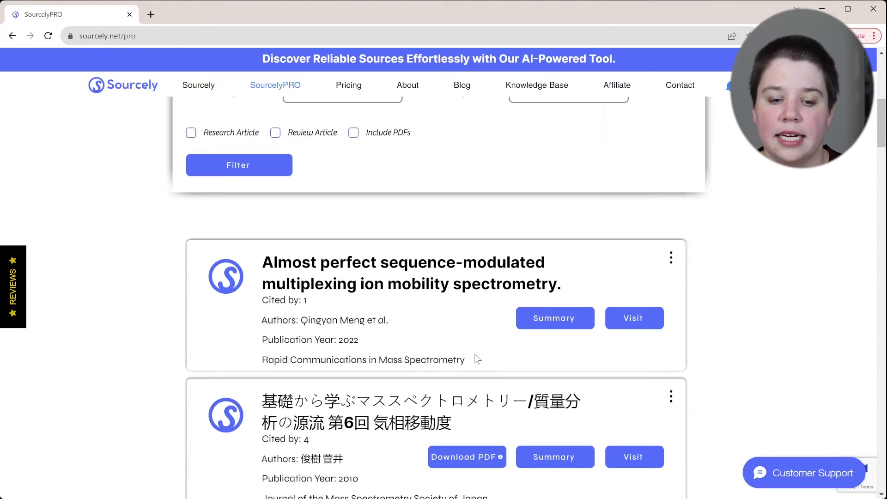
{"action": "scroll", "coordinate": [477, 359], "scroll_direction": "up", "scroll_amount": 5}
{"action": "left_click", "coordinate": [568, 366]}
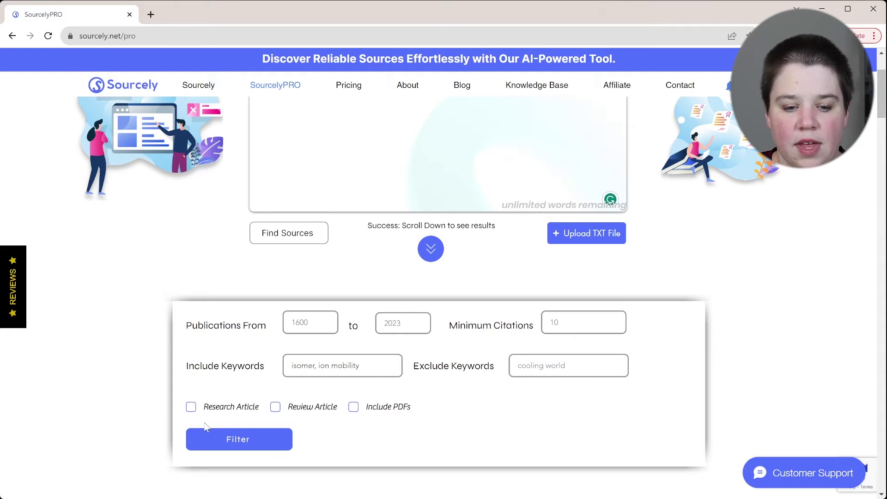
{"action": "left_click", "coordinate": [224, 439]}
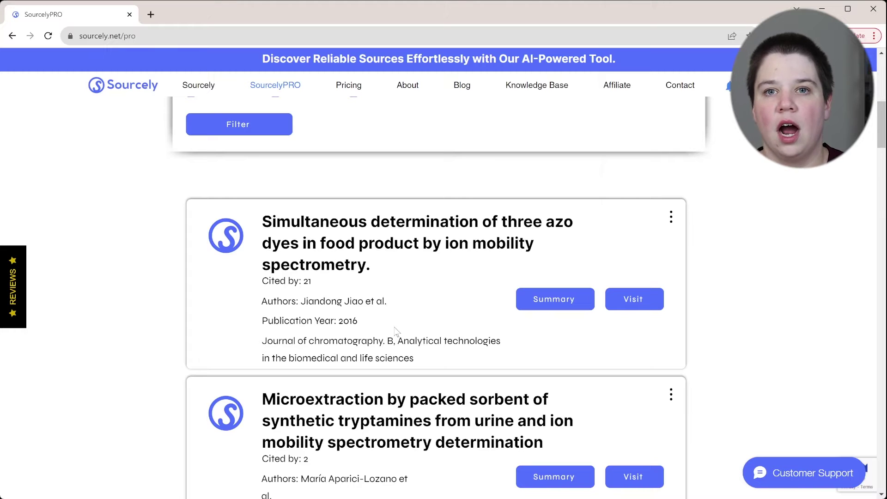
Step: Scroll to the 2021 ion mobility metabolomics review and highlight its title
{"action": "scroll", "coordinate": [396, 331], "scroll_direction": "down", "scroll_amount": 4}
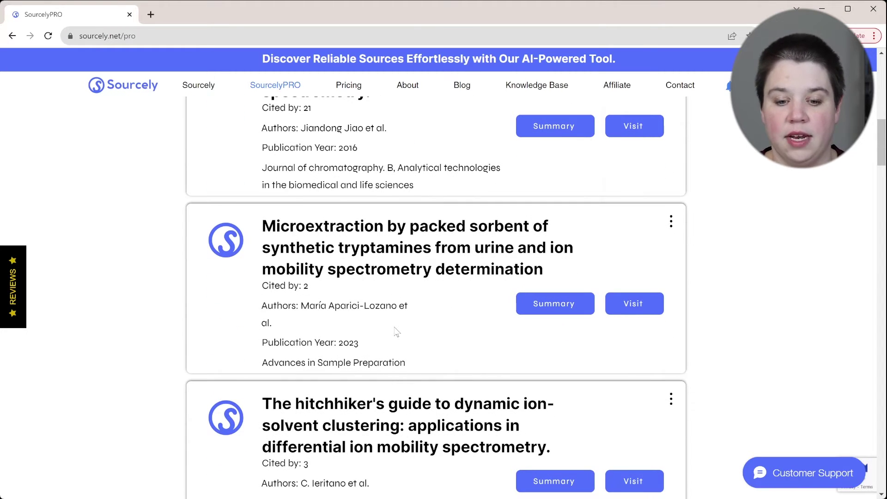
{"action": "scroll", "coordinate": [395, 332], "scroll_direction": "down", "scroll_amount": 15}
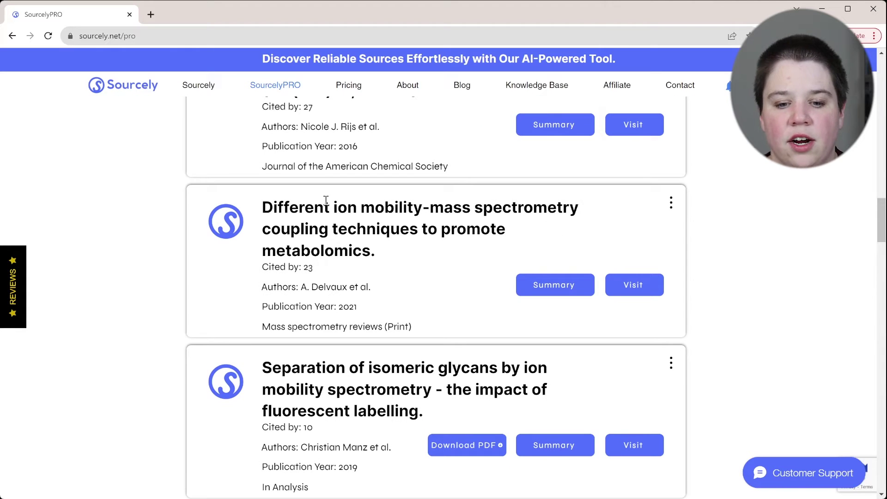
{"action": "left_click_drag", "start_coordinate": [333, 211], "coordinate": [377, 250]}
{"action": "left_click", "coordinate": [376, 249]}
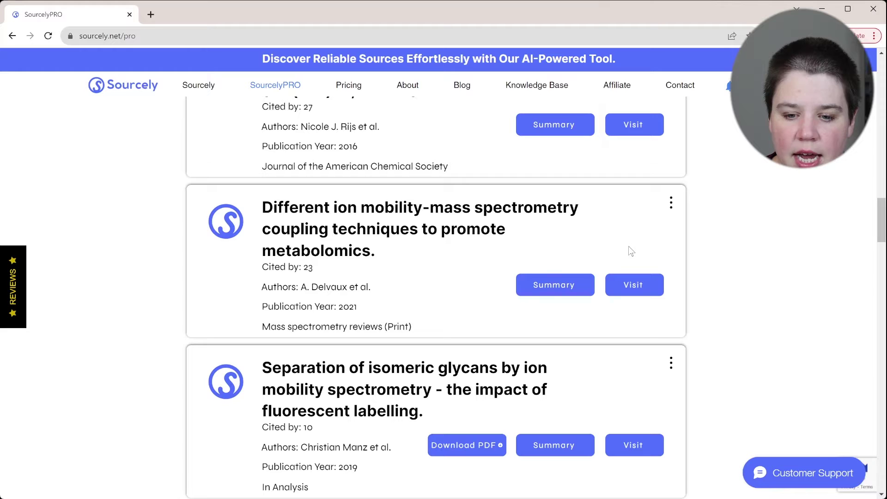
Step: Read the metabolomics review's summary, highlighting a phrase, then close the Summary popup
{"action": "left_click", "coordinate": [572, 284]}
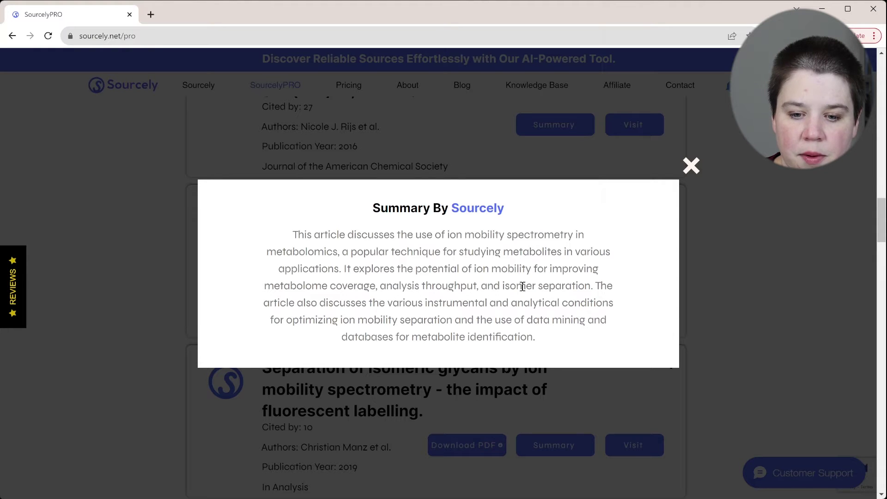
{"action": "left_click_drag", "start_coordinate": [386, 284], "coordinate": [580, 282]}
{"action": "left_click", "coordinate": [580, 282]}
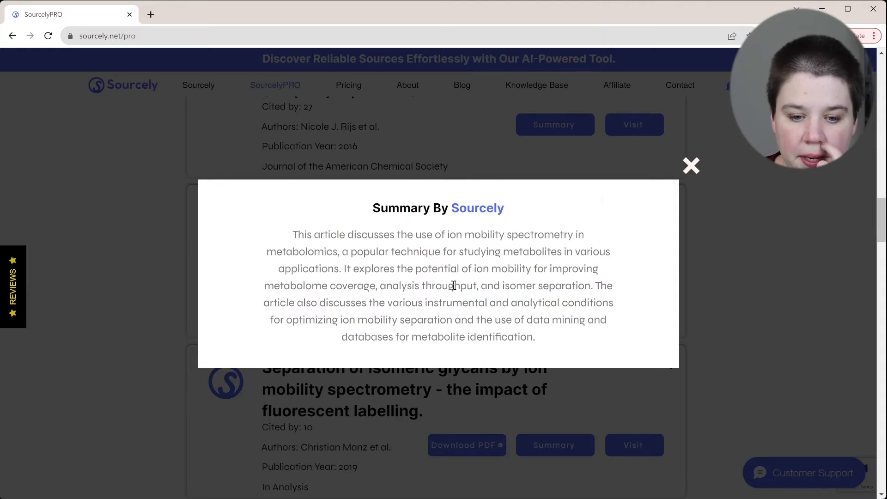
{"action": "left_click", "coordinate": [691, 165]}
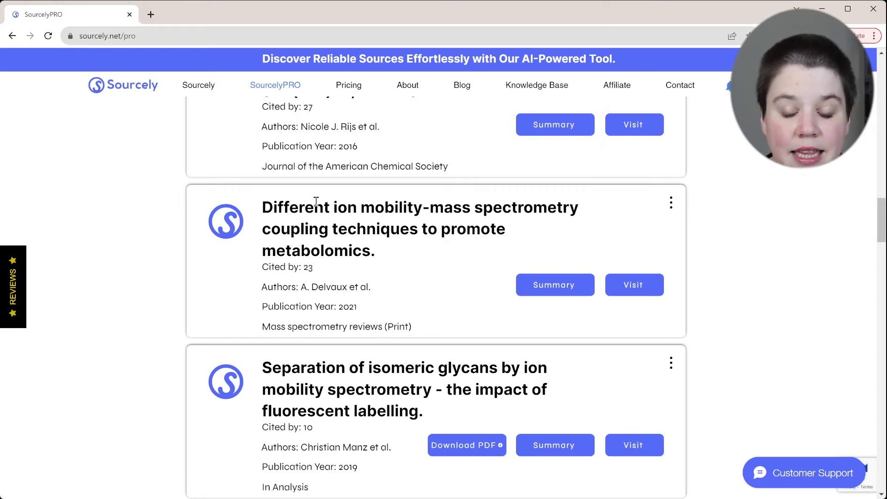
Step: Open the metabolomics review's Semantic Scholar page and follow its doi.org link to the publisher
{"action": "left_click", "coordinate": [631, 286]}
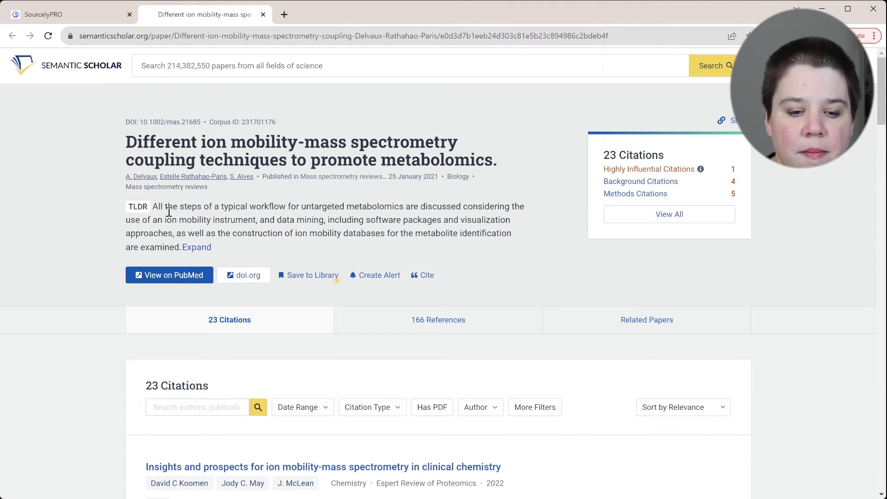
{"action": "scroll", "coordinate": [168, 210], "scroll_direction": "down", "scroll_amount": 1}
{"action": "scroll", "coordinate": [169, 212], "scroll_direction": "up", "scroll_amount": 1}
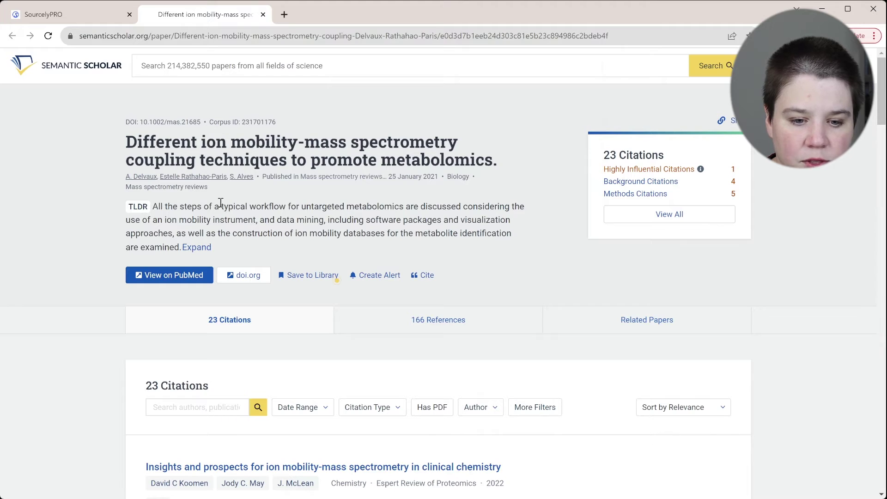
{"action": "left_click", "coordinate": [242, 278]}
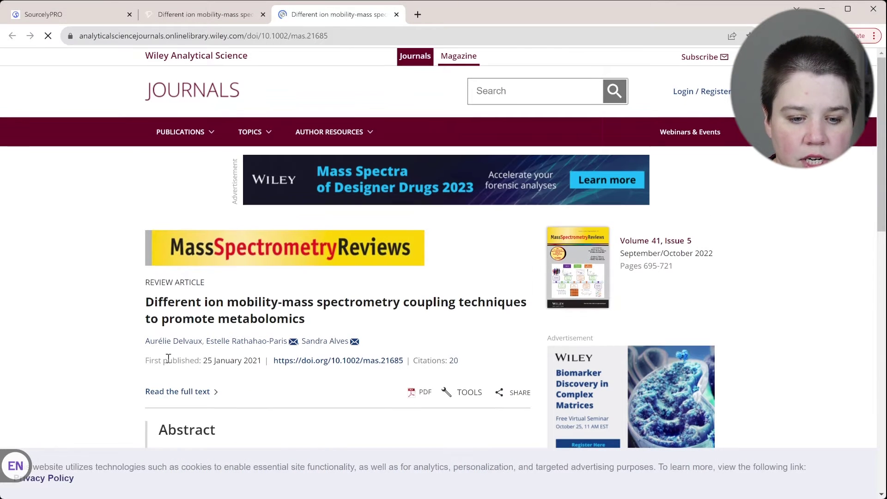
Step: Highlight key passages of the Wiley abstract on gas-phase separation, then return to SourcelyPRO
{"action": "scroll", "coordinate": [167, 359], "scroll_direction": "down", "scroll_amount": 3}
{"action": "scroll", "coordinate": [168, 358], "scroll_direction": "down", "scroll_amount": 4}
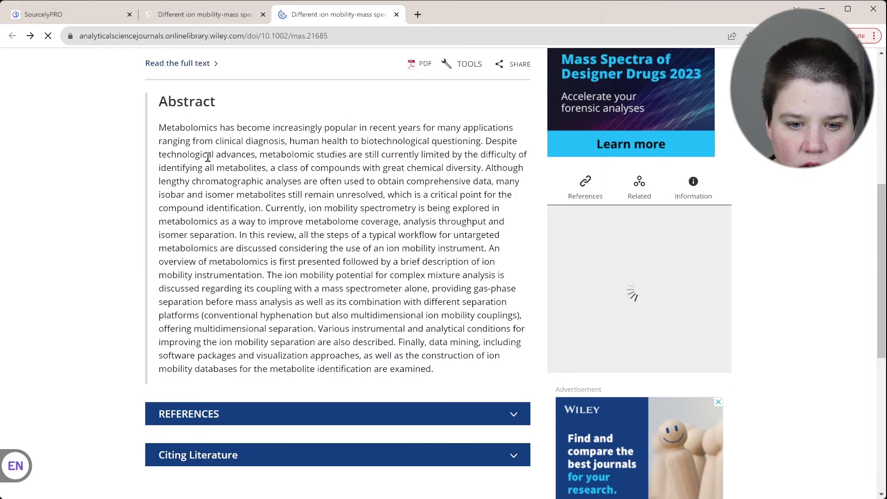
{"action": "left_click_drag", "start_coordinate": [207, 155], "coordinate": [320, 190]}
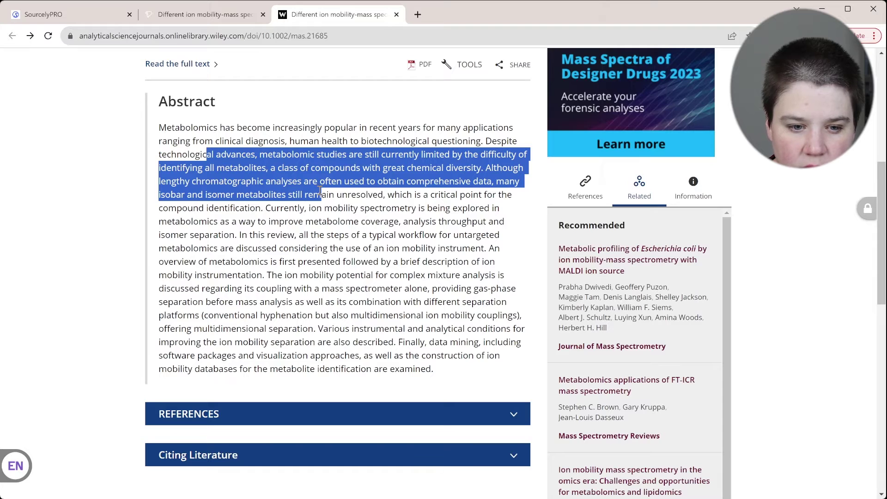
{"action": "left_click_drag", "start_coordinate": [237, 234], "coordinate": [266, 208]}
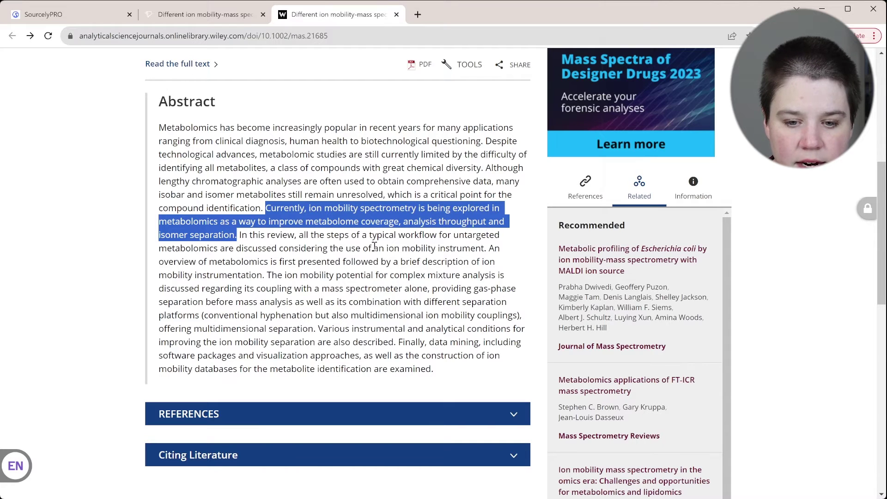
{"action": "left_click_drag", "start_coordinate": [437, 289], "coordinate": [212, 301]}
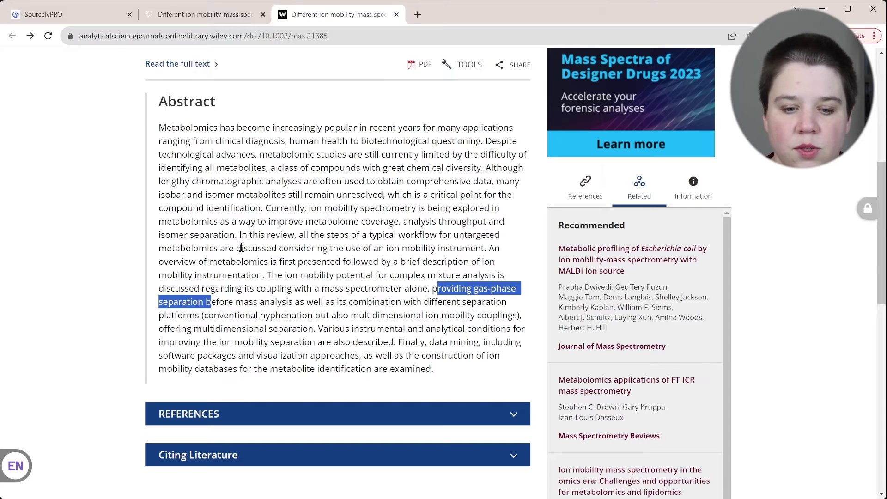
{"action": "scroll", "coordinate": [290, 191], "scroll_direction": "up", "scroll_amount": 6}
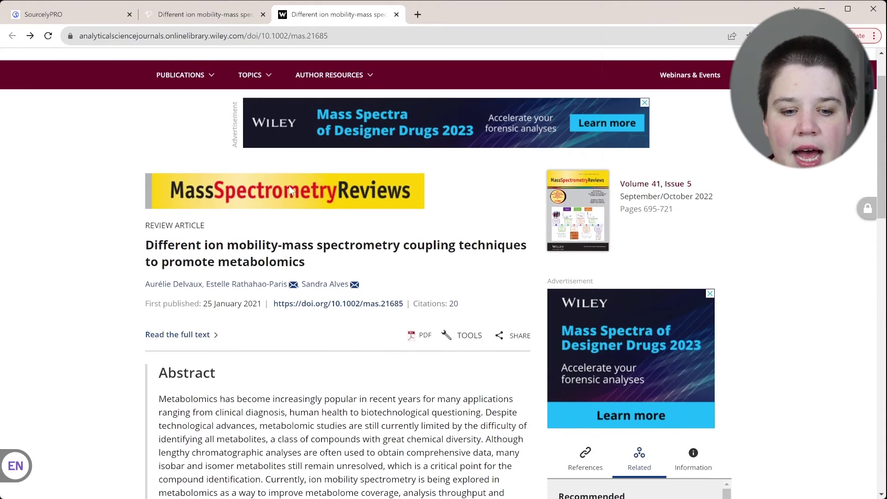
{"action": "left_click", "coordinate": [52, 16]}
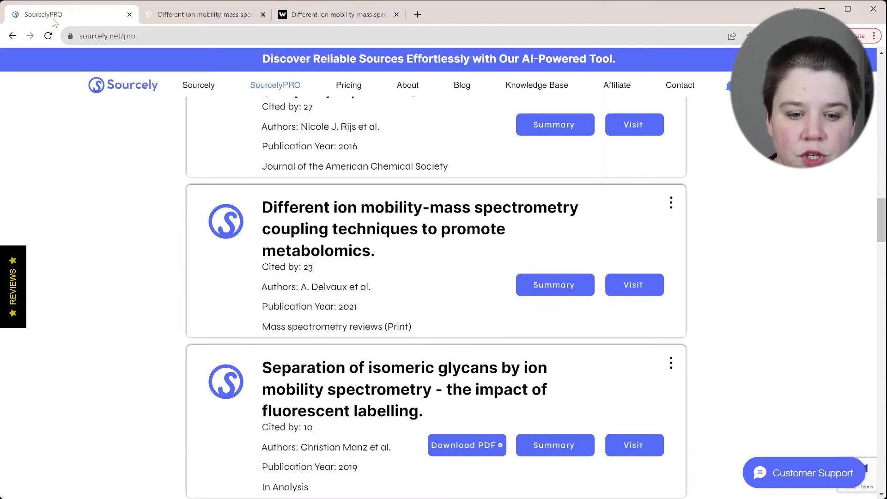
{"action": "scroll", "coordinate": [361, 290], "scroll_direction": "up", "scroll_amount": 20}
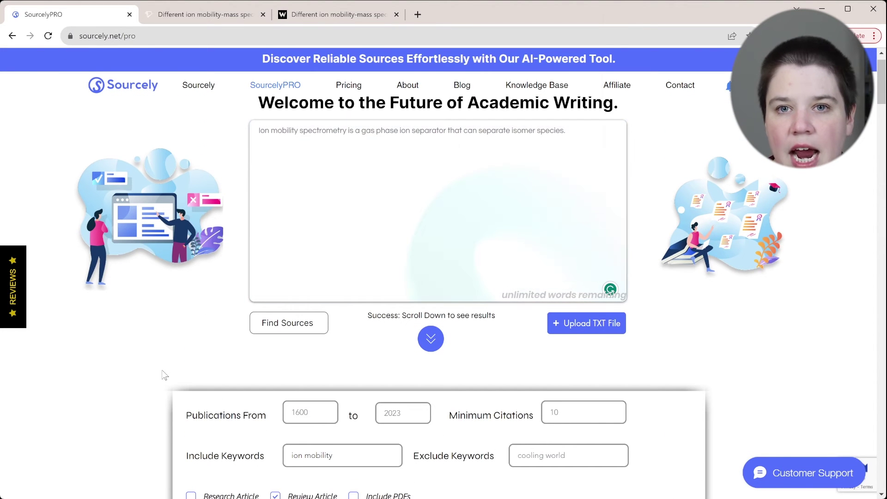
{"action": "scroll", "coordinate": [162, 374], "scroll_direction": "down", "scroll_amount": 15}
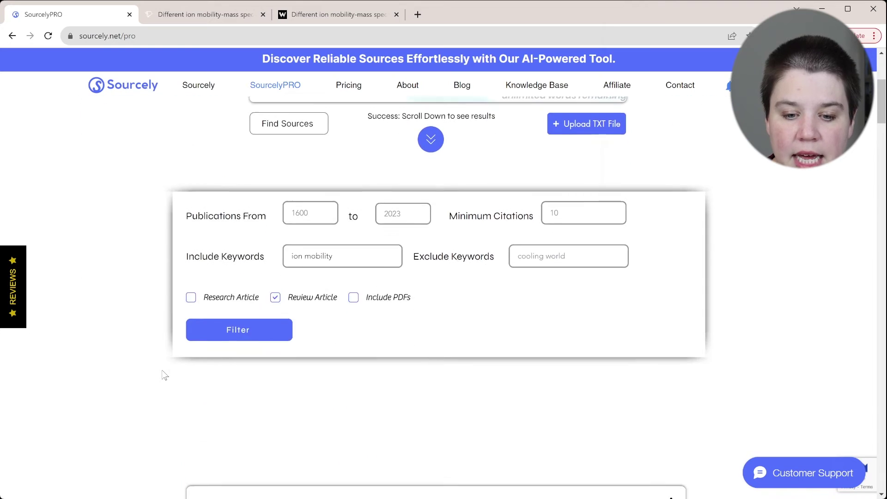
{"action": "scroll", "coordinate": [162, 374], "scroll_direction": "down", "scroll_amount": 1}
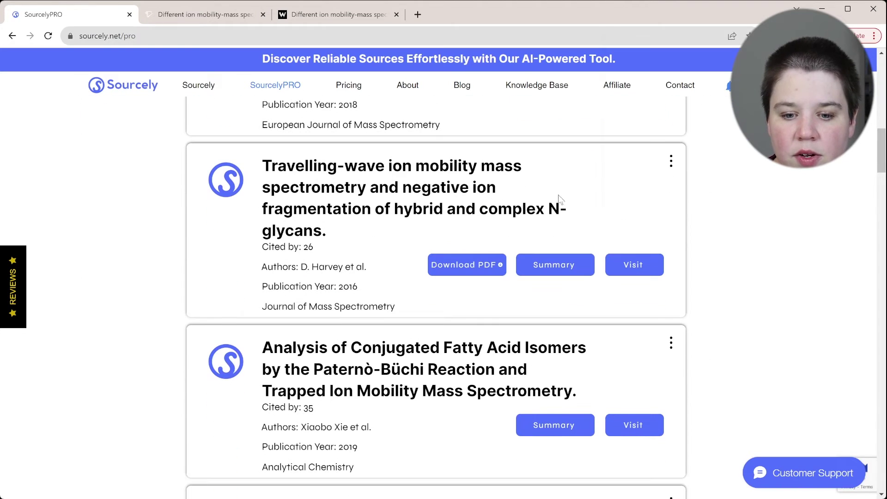
{"action": "left_click", "coordinate": [445, 261]}
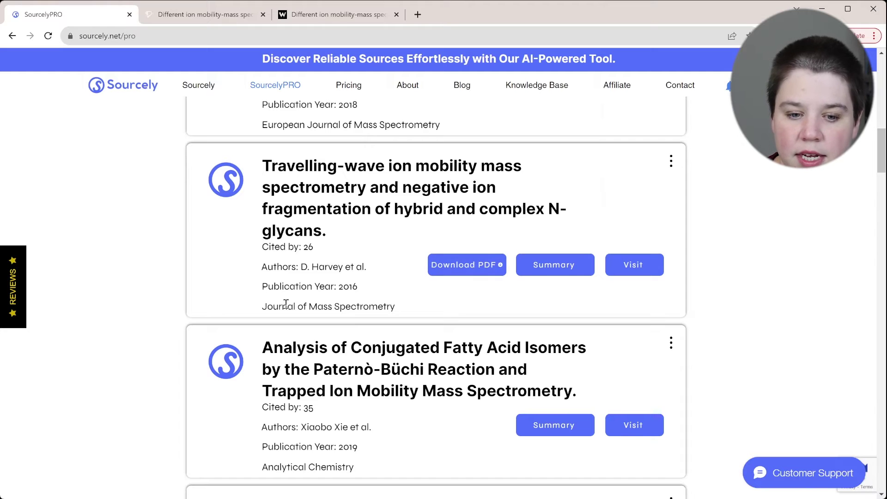
Step: Add Include PDFs to the filters, reapply them, and browse the refreshed results
{"action": "scroll", "coordinate": [312, 286], "scroll_direction": "up", "scroll_amount": 15}
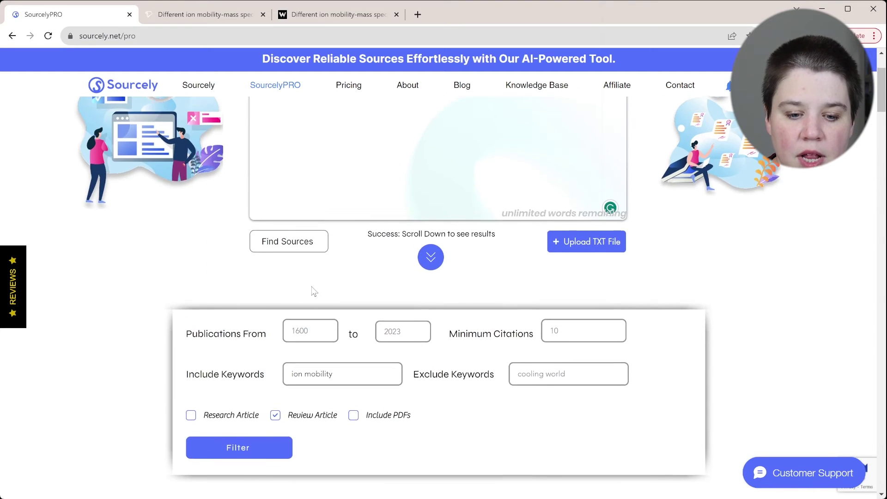
{"action": "left_click", "coordinate": [353, 397]}
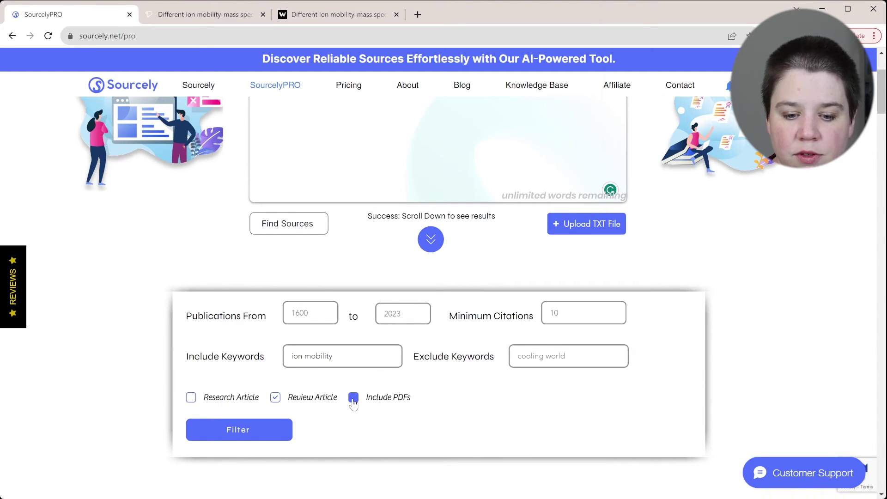
{"action": "left_click", "coordinate": [238, 430]}
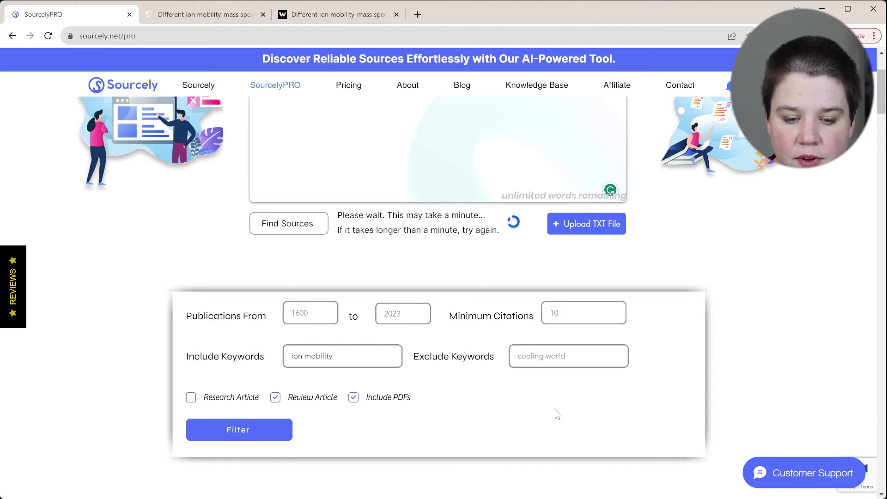
{"action": "scroll", "coordinate": [555, 410], "scroll_direction": "down", "scroll_amount": 7}
{"action": "scroll", "coordinate": [555, 409], "scroll_direction": "up", "scroll_amount": 1}
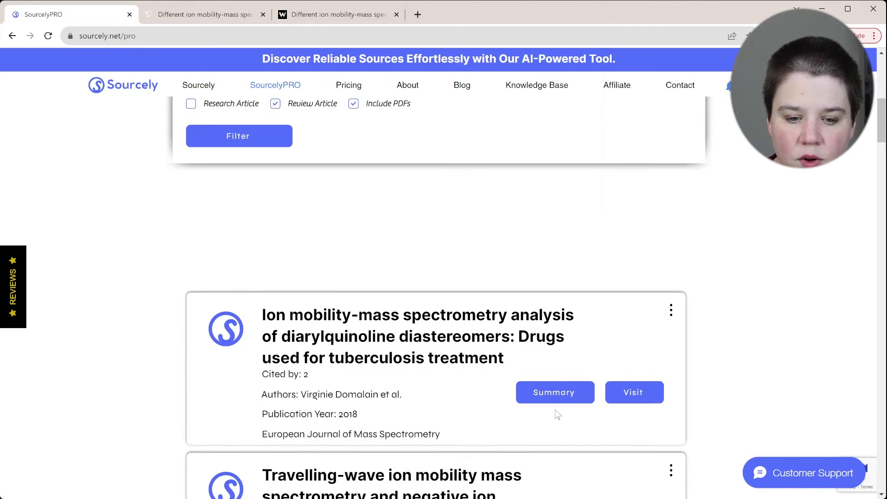
{"action": "scroll", "coordinate": [388, 100], "scroll_direction": "up", "scroll_amount": 8}
{"action": "scroll", "coordinate": [388, 100], "scroll_direction": "down", "scroll_amount": 9}
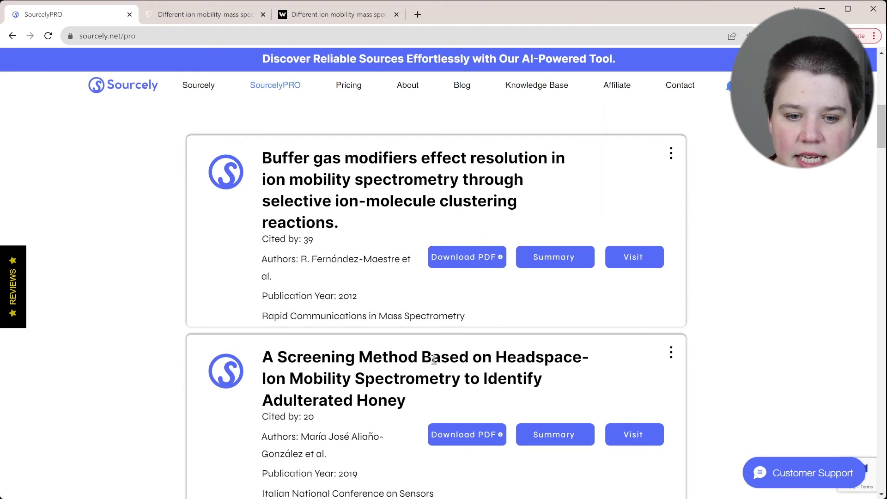
{"action": "scroll", "coordinate": [459, 417], "scroll_direction": "down", "scroll_amount": 3}
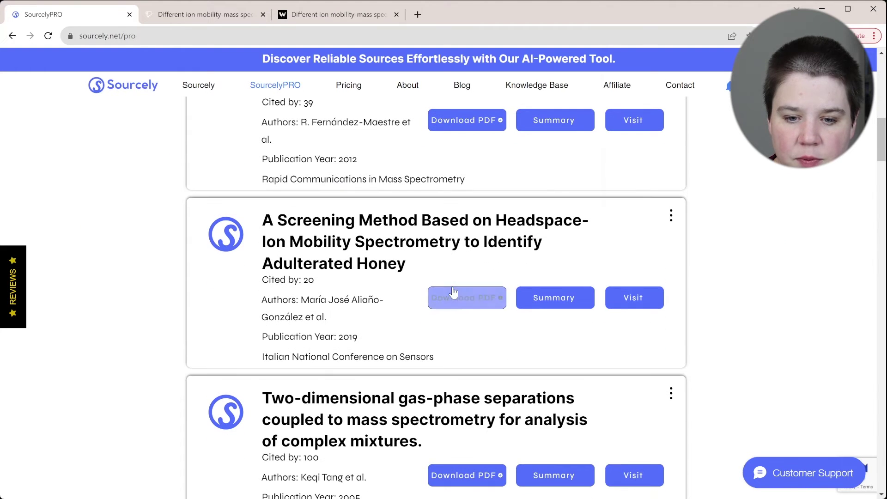
{"action": "scroll", "coordinate": [417, 436], "scroll_direction": "up", "scroll_amount": 12}
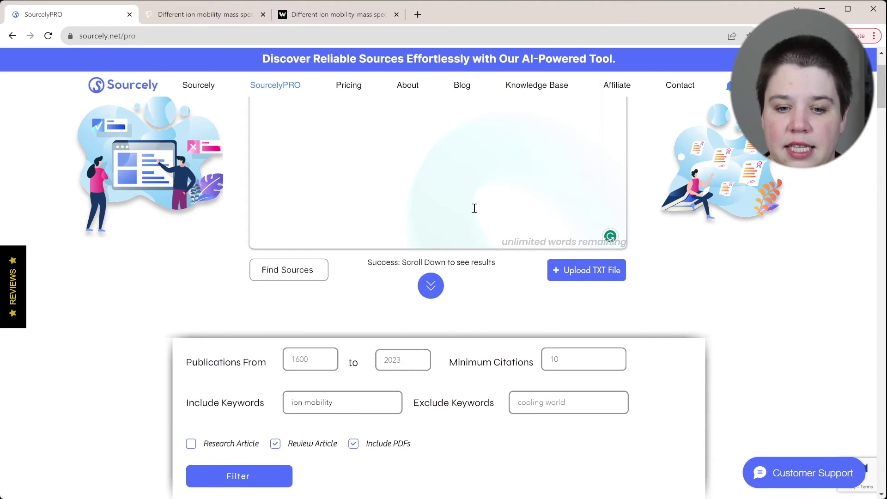
Step: Search sources for 'Previously, steroid glucuronide isomers have been successfully separated through ion mobility spectrometry.'
{"action": "scroll", "coordinate": [493, 243], "scroll_direction": "up", "scroll_amount": 2}
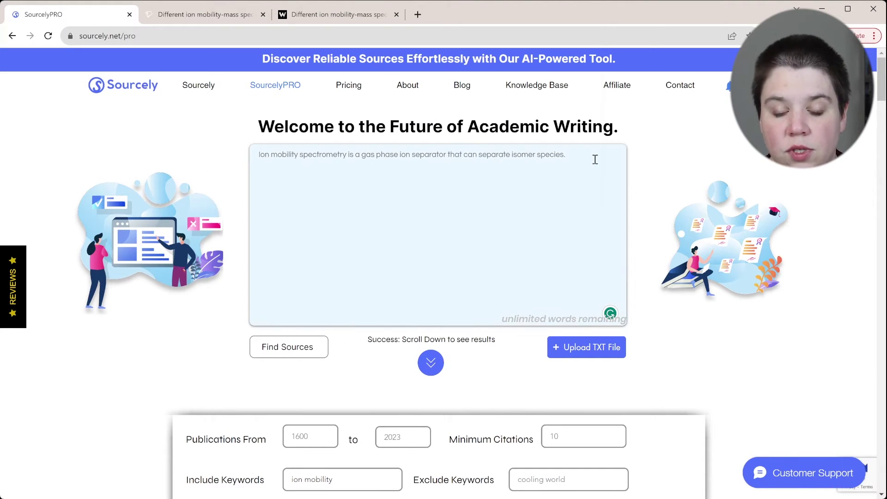
{"action": "left_click_drag", "start_coordinate": [583, 154], "coordinate": [241, 154]}
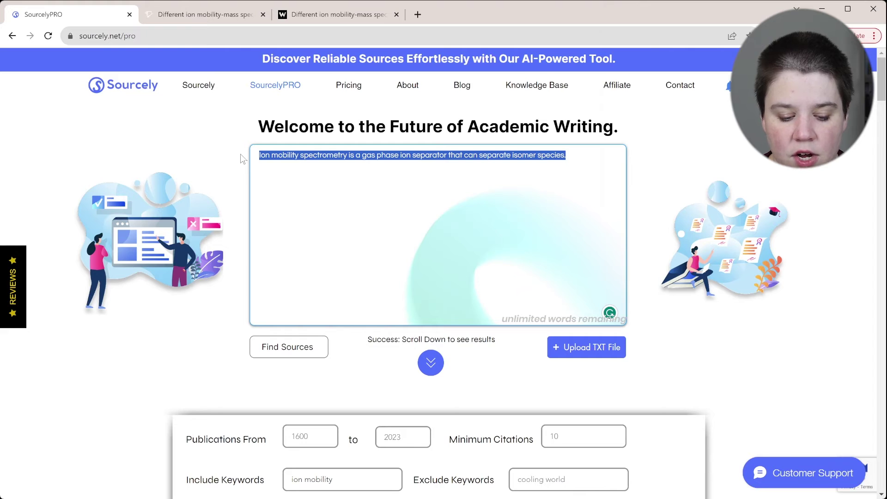
{"action": "type", "text": "Previously, "}
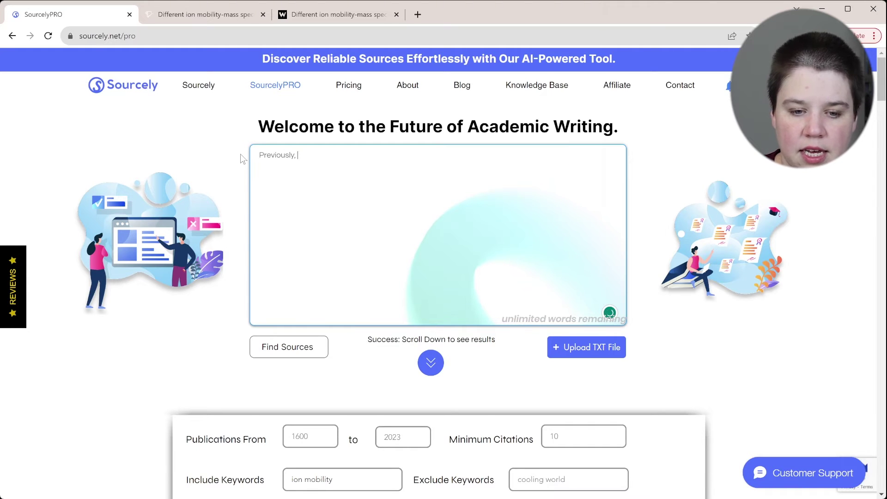
{"action": "type", "text": "steroid gluc"}
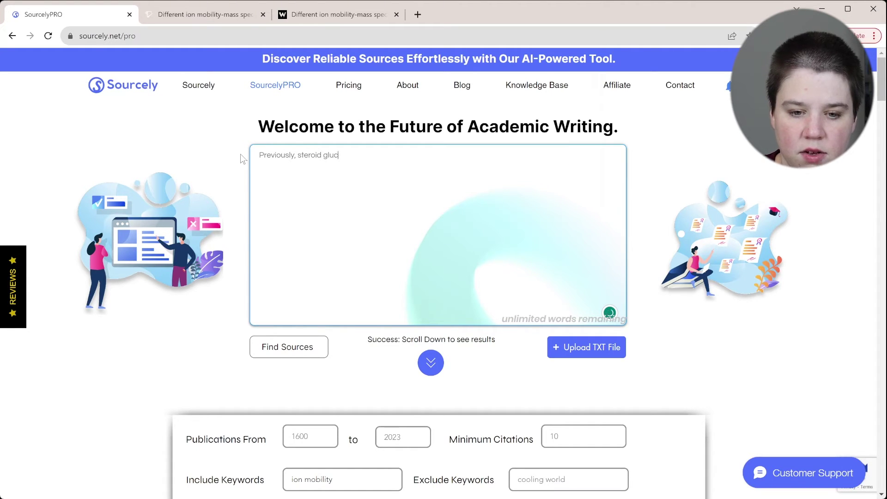
{"action": "type", "text": "uronide isomers have been suc"}
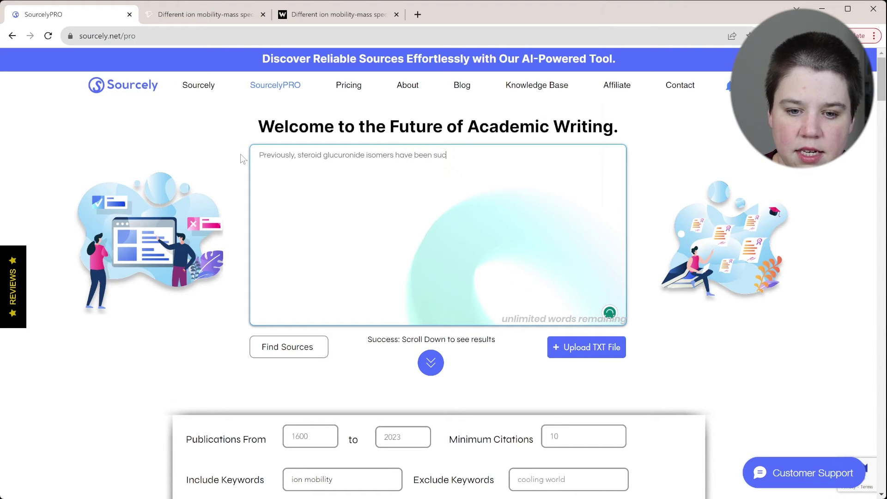
{"action": "type", "text": "cessfully spe"}
{"action": "key", "text": "BackSpace"}
{"action": "key", "text": "BackSpace"}
{"action": "type", "text": "eparated through ion mobility spectrometry."}
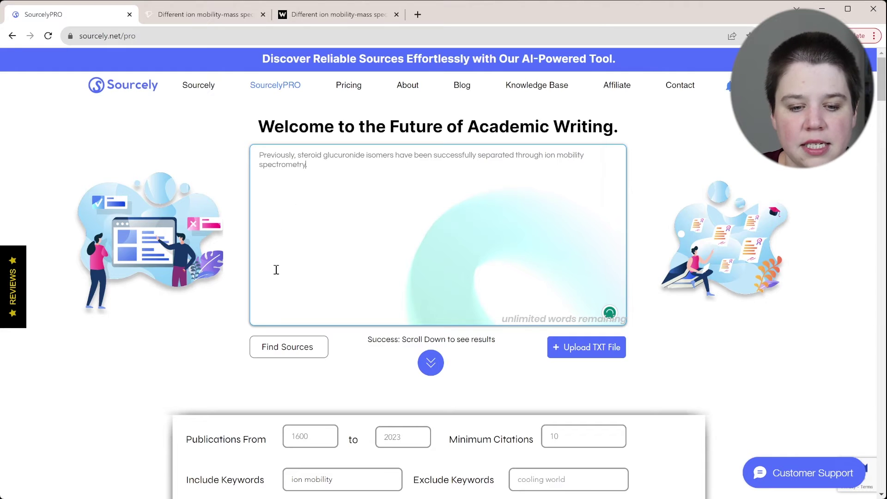
{"action": "left_click", "coordinate": [282, 353]}
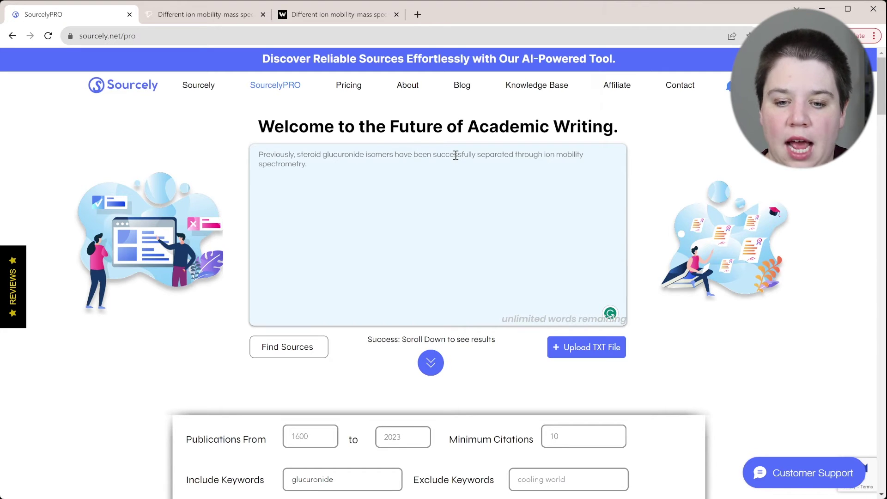
{"action": "scroll", "coordinate": [374, 289], "scroll_direction": "down", "scroll_amount": 3}
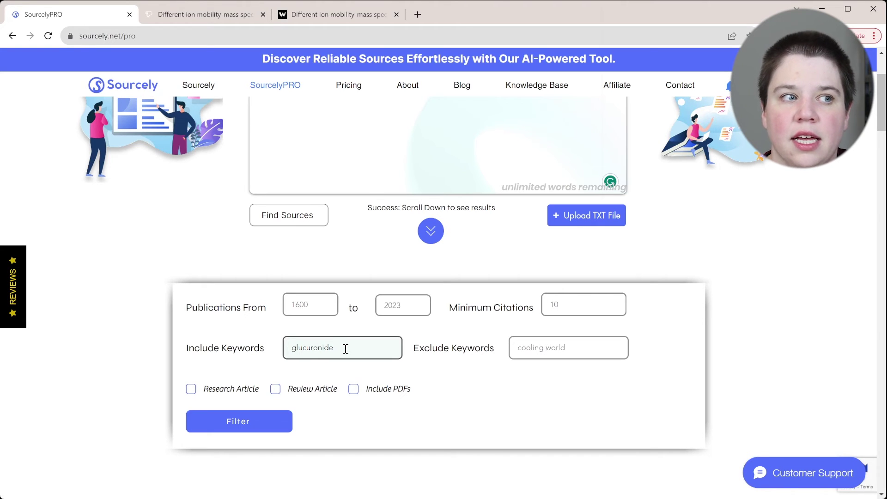
{"action": "scroll", "coordinate": [346, 349], "scroll_direction": "up", "scroll_amount": 3}
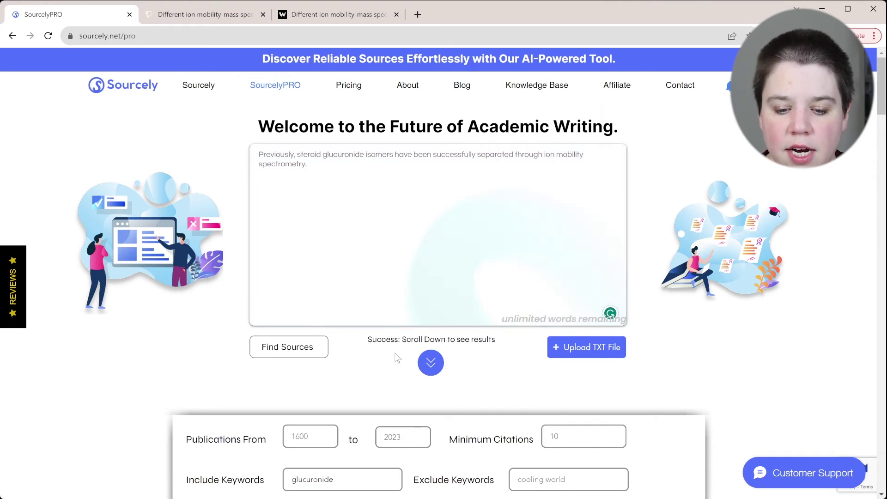
{"action": "scroll", "coordinate": [396, 359], "scroll_direction": "down", "scroll_amount": 5}
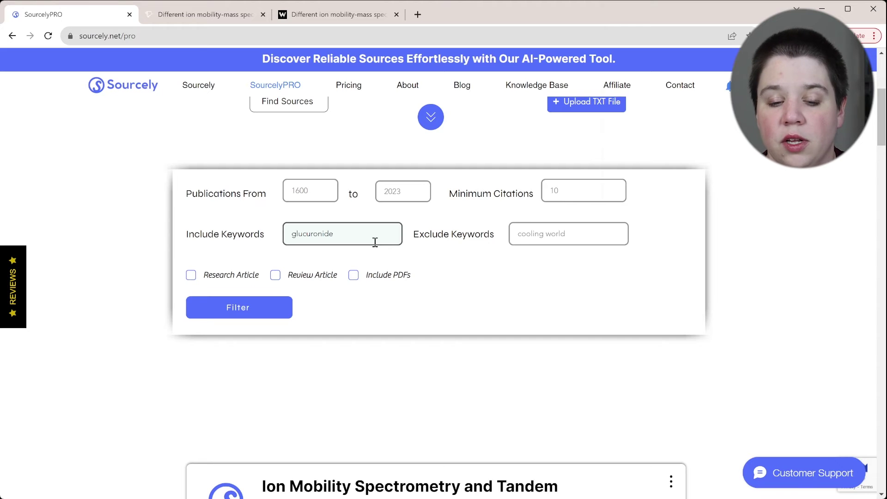
{"action": "scroll", "coordinate": [375, 242], "scroll_direction": "up", "scroll_amount": 5}
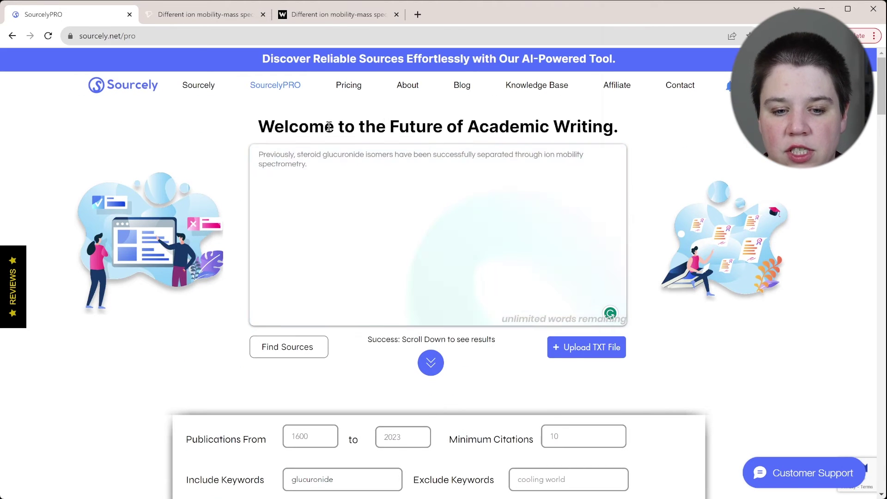
{"action": "scroll", "coordinate": [503, 268], "scroll_direction": "down", "scroll_amount": 5}
{"action": "scroll", "coordinate": [504, 268], "scroll_direction": "down", "scroll_amount": 5}
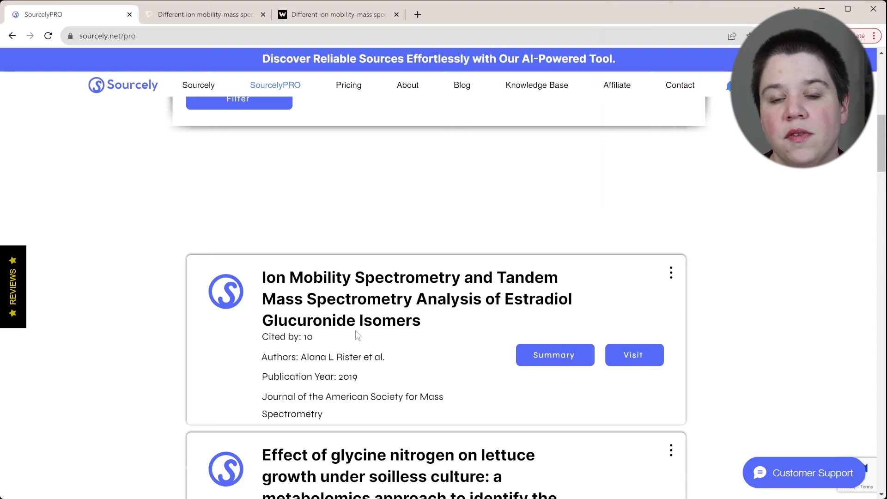
{"action": "scroll", "coordinate": [355, 332], "scroll_direction": "down", "scroll_amount": 2}
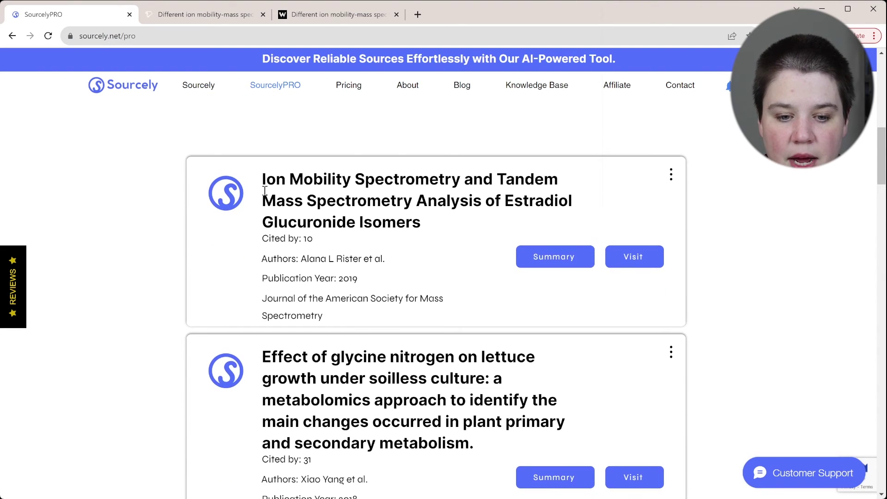
{"action": "scroll", "coordinate": [332, 290], "scroll_direction": "down", "scroll_amount": 6}
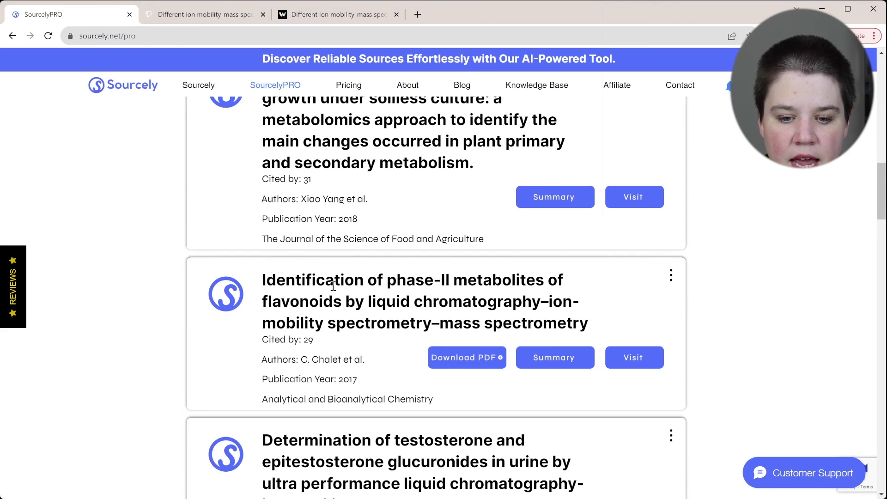
{"action": "scroll", "coordinate": [333, 286], "scroll_direction": "down", "scroll_amount": 3}
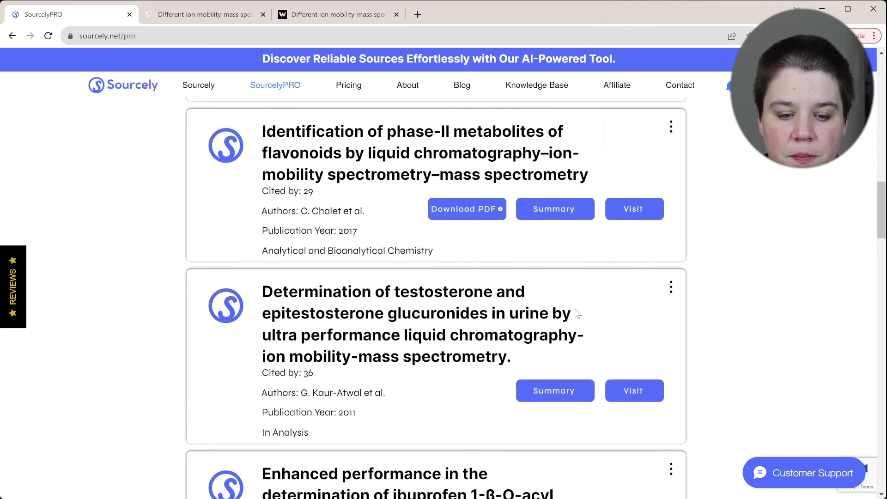
{"action": "scroll", "coordinate": [574, 308], "scroll_direction": "down", "scroll_amount": 5}
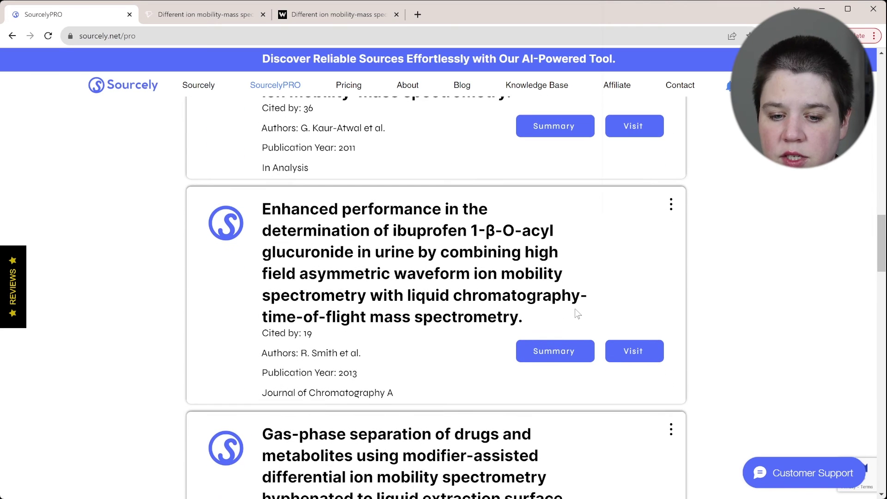
{"action": "scroll", "coordinate": [574, 309], "scroll_direction": "down", "scroll_amount": 4}
{"action": "scroll", "coordinate": [574, 309], "scroll_direction": "down", "scroll_amount": 1}
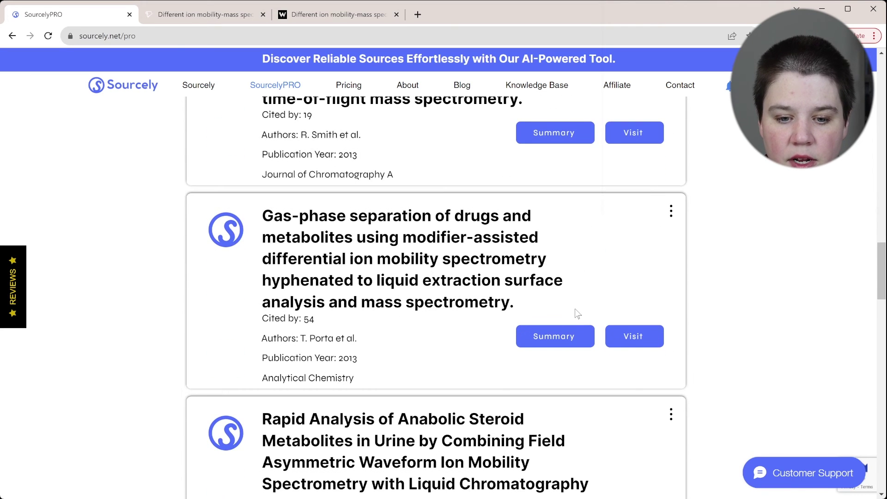
{"action": "scroll", "coordinate": [456, 358], "scroll_direction": "down", "scroll_amount": 1}
{"action": "scroll", "coordinate": [456, 358], "scroll_direction": "down", "scroll_amount": 2}
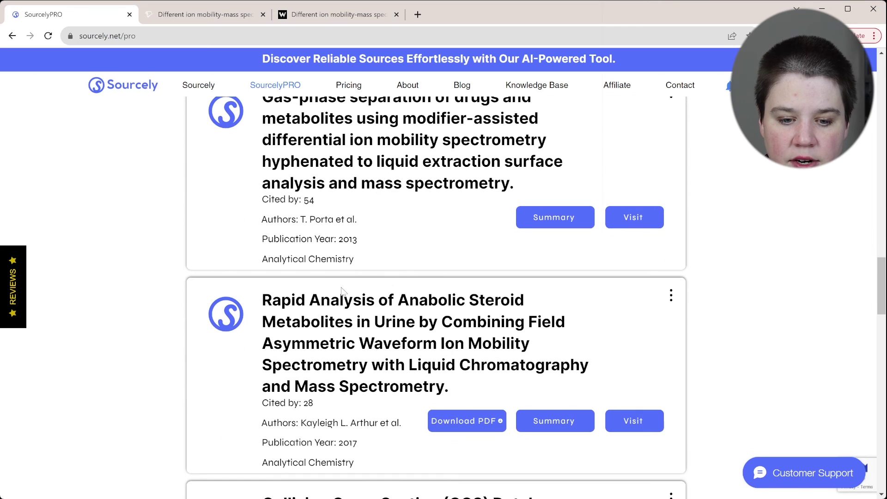
{"action": "scroll", "coordinate": [350, 340], "scroll_direction": "down", "scroll_amount": 6}
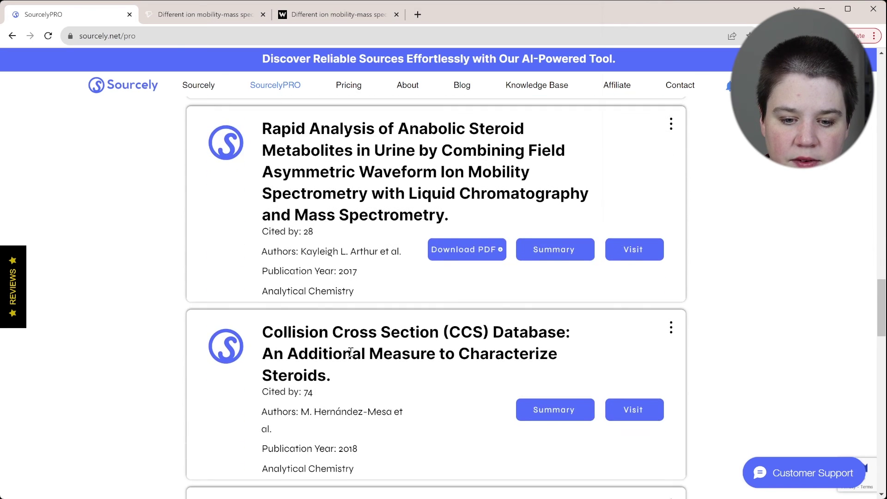
{"action": "scroll", "coordinate": [350, 351], "scroll_direction": "down", "scroll_amount": 2}
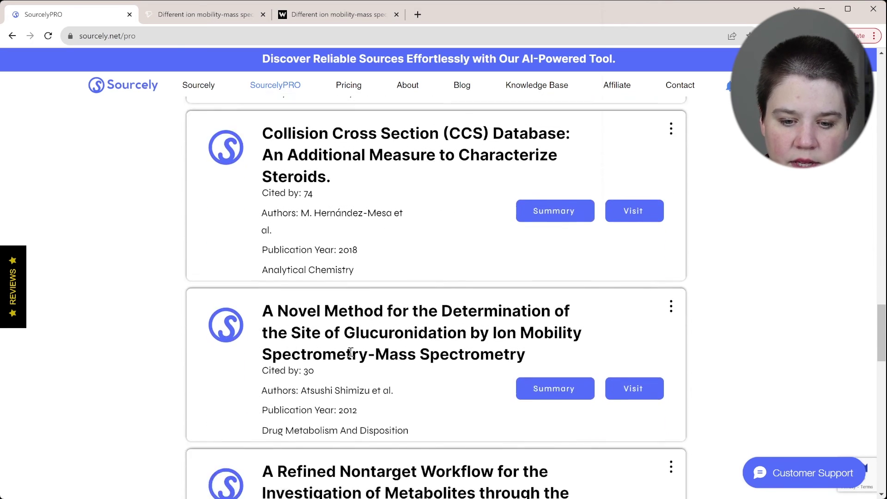
{"action": "left_click_drag", "start_coordinate": [274, 280], "coordinate": [464, 303]}
{"action": "left_click", "coordinate": [469, 306]}
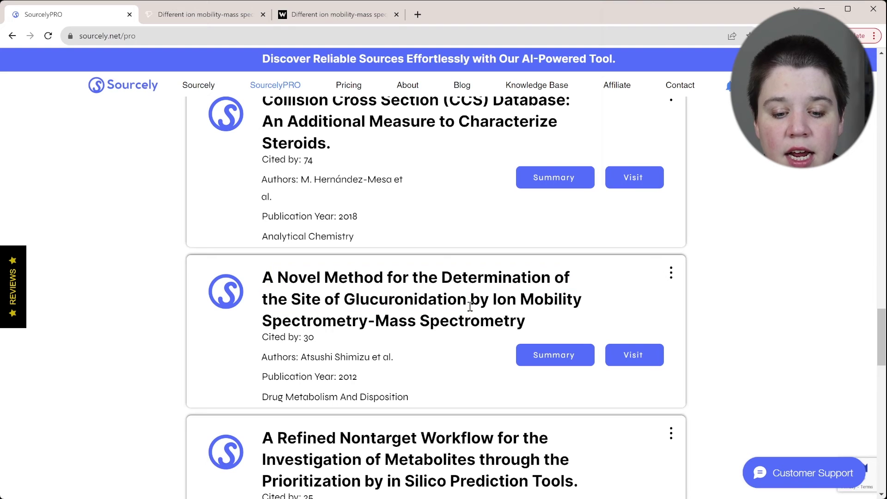
{"action": "scroll", "coordinate": [469, 306], "scroll_direction": "down", "scroll_amount": 6}
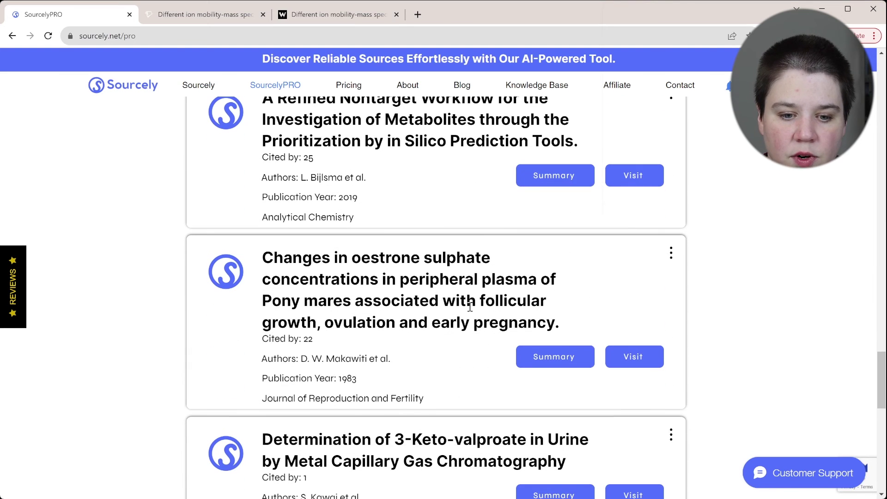
{"action": "scroll", "coordinate": [470, 306], "scroll_direction": "down", "scroll_amount": 2}
{"action": "scroll", "coordinate": [469, 306], "scroll_direction": "down", "scroll_amount": 4}
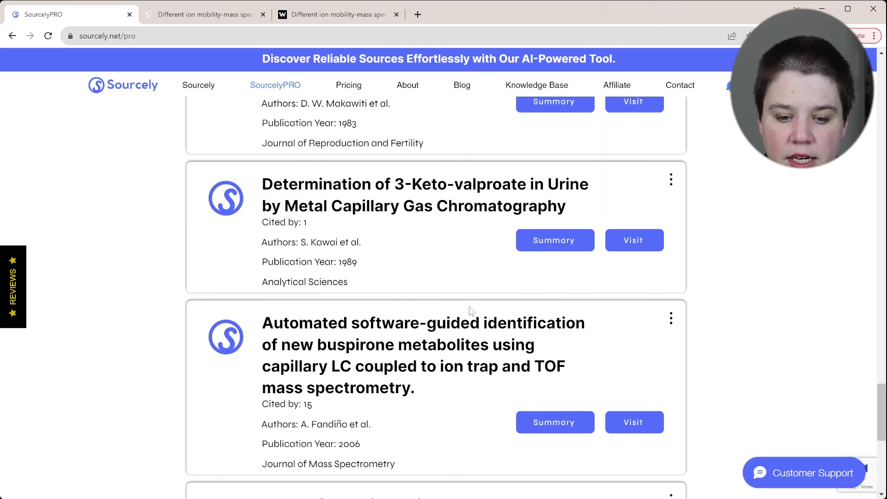
{"action": "scroll", "coordinate": [469, 306], "scroll_direction": "down", "scroll_amount": 4}
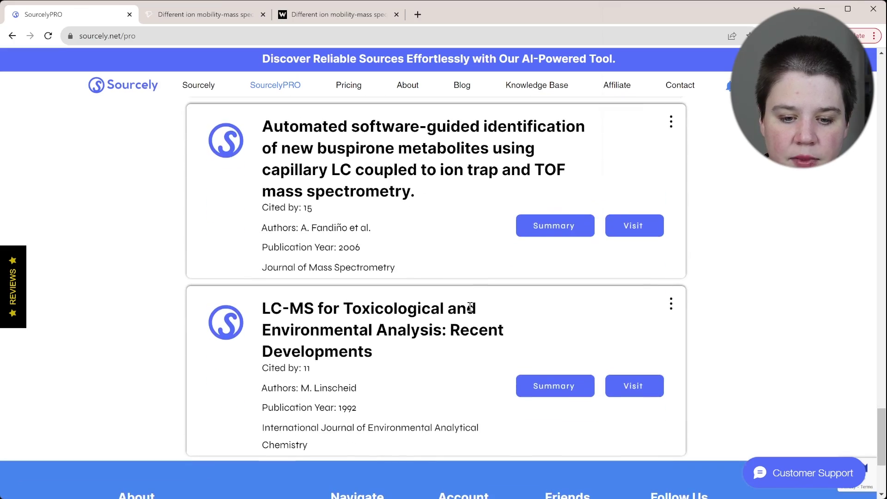
{"action": "scroll", "coordinate": [469, 306], "scroll_direction": "up", "scroll_amount": 2}
{"action": "scroll", "coordinate": [469, 306], "scroll_direction": "up", "scroll_amount": 20}
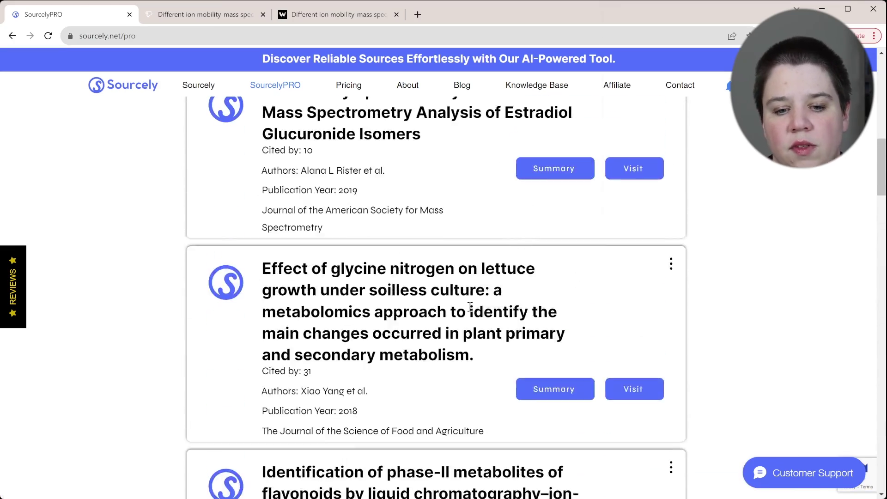
{"action": "scroll", "coordinate": [469, 306], "scroll_direction": "down", "scroll_amount": 5}
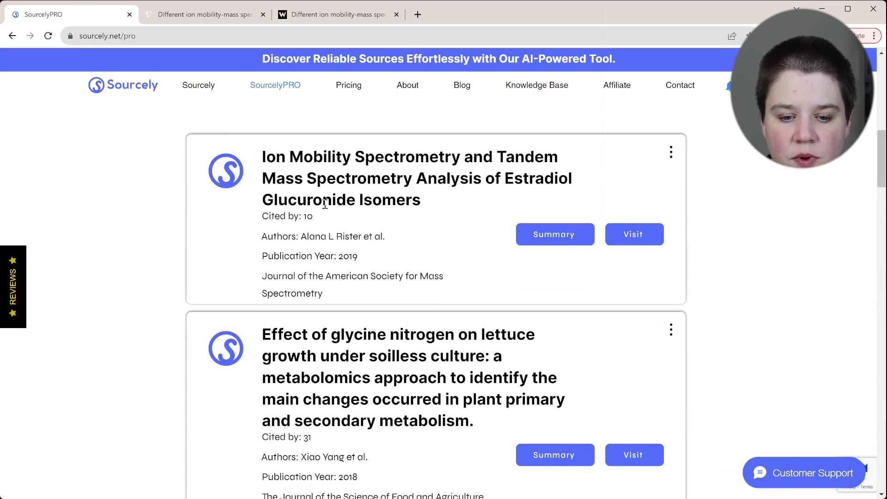
{"action": "scroll", "coordinate": [327, 209], "scroll_direction": "down", "scroll_amount": 7}
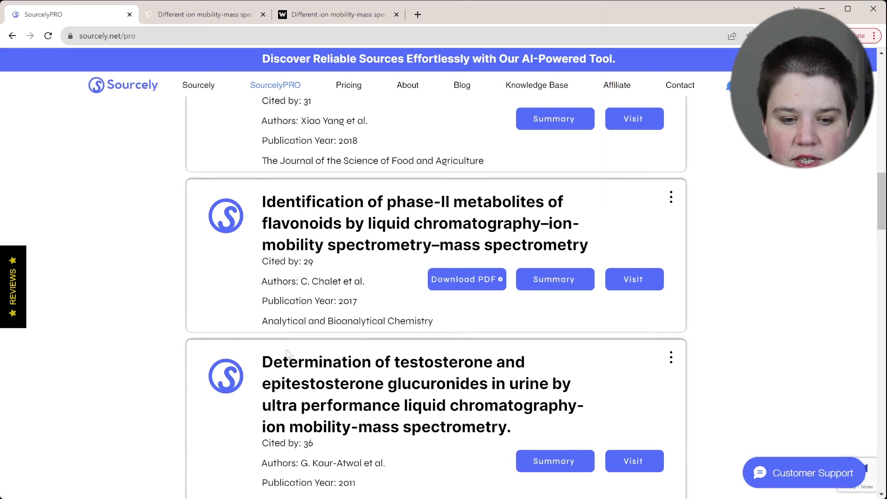
{"action": "scroll", "coordinate": [306, 424], "scroll_direction": "down", "scroll_amount": 2}
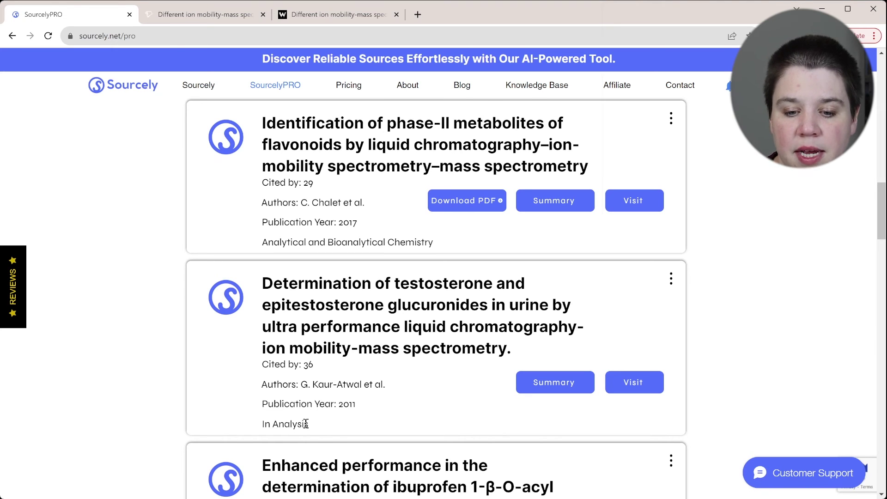
{"action": "scroll", "coordinate": [314, 277], "scroll_direction": "up", "scroll_amount": 15}
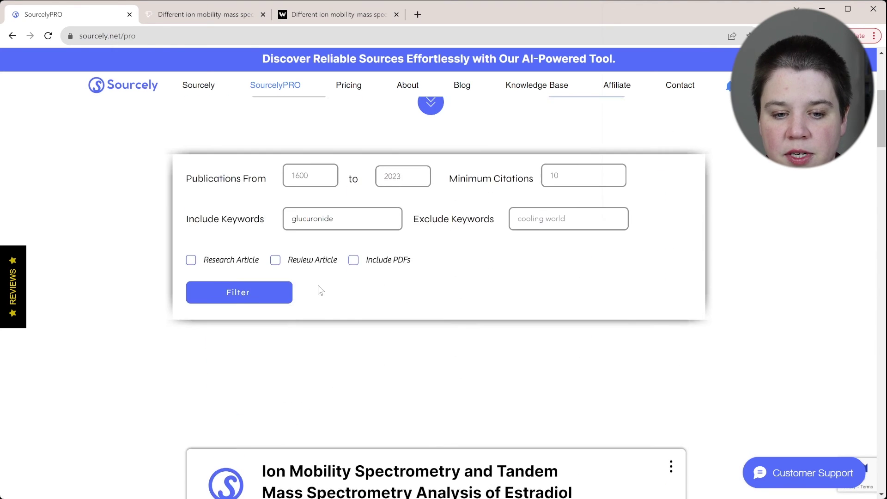
{"action": "scroll", "coordinate": [317, 285], "scroll_direction": "up", "scroll_amount": 5}
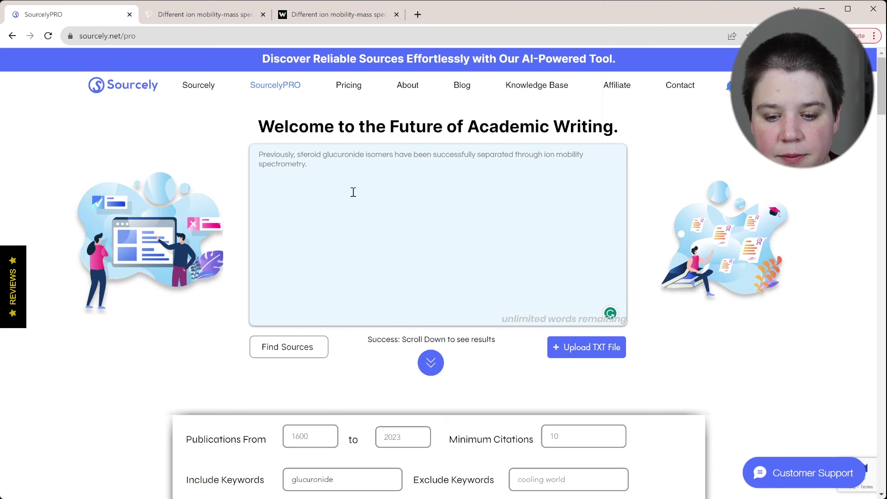
{"action": "scroll", "coordinate": [349, 190], "scroll_direction": "down", "scroll_amount": 10}
{"action": "scroll", "coordinate": [360, 277], "scroll_direction": "down", "scroll_amount": 2}
{"action": "scroll", "coordinate": [415, 271], "scroll_direction": "down", "scroll_amount": 1}
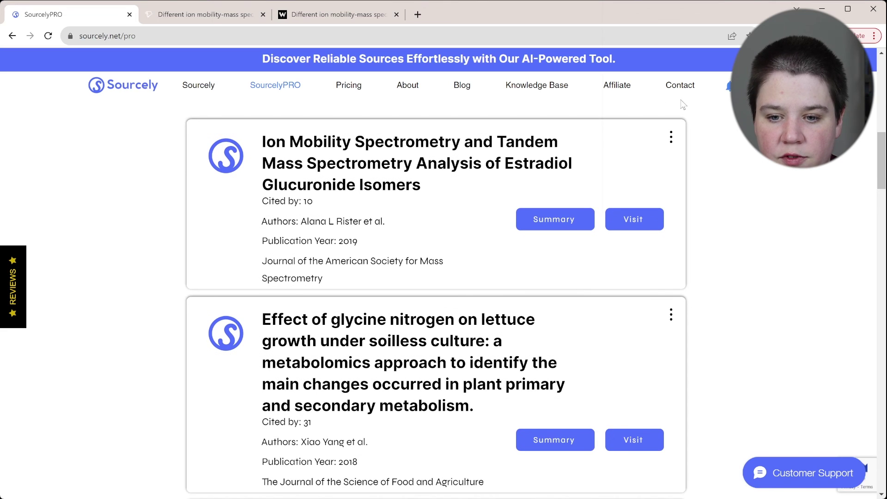
{"action": "left_click", "coordinate": [671, 137]}
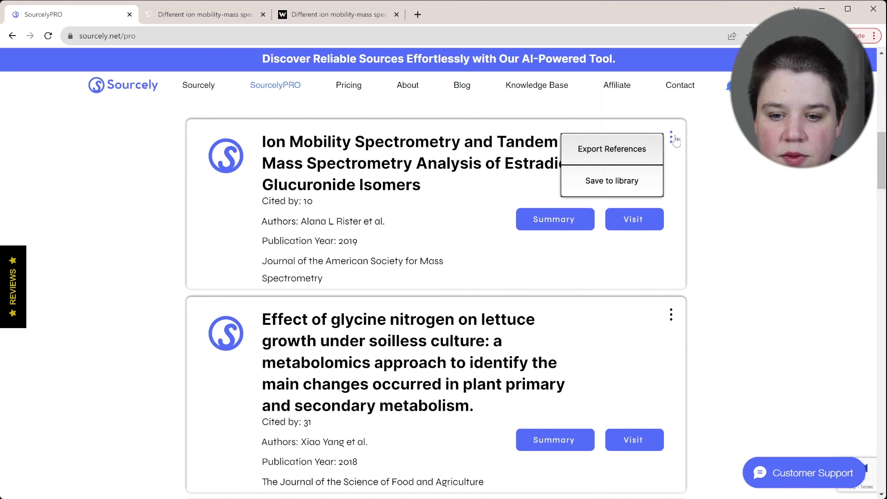
{"action": "left_click", "coordinate": [613, 149]}
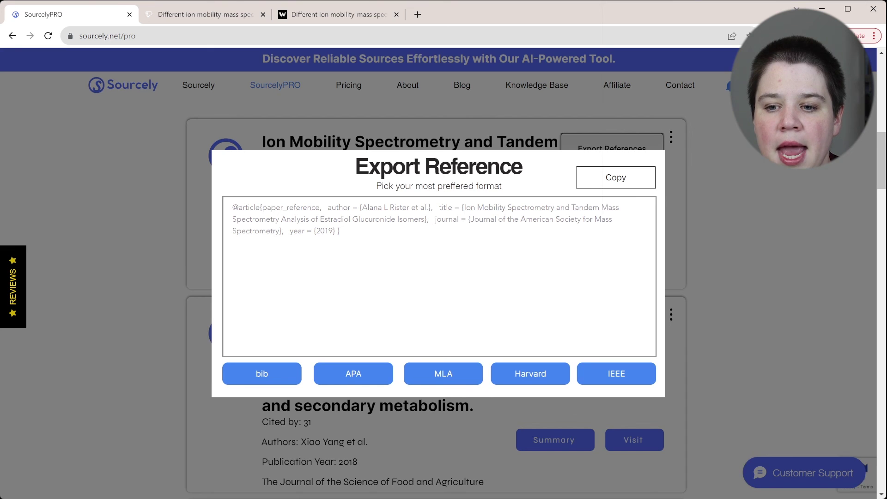
{"action": "key", "text": "Escape"}
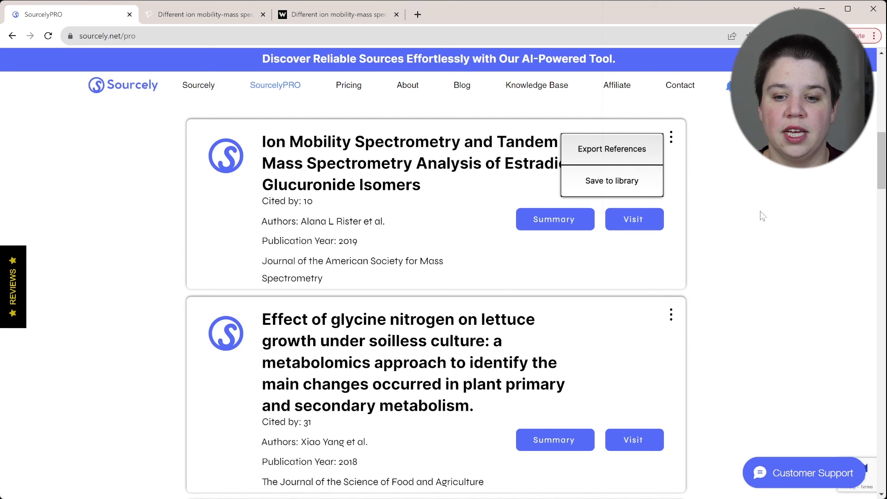
{"action": "left_click", "coordinate": [672, 144]}
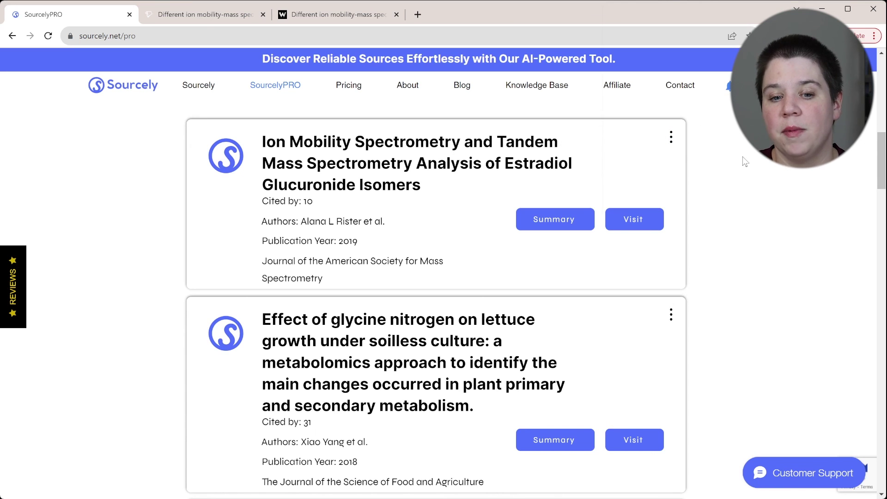